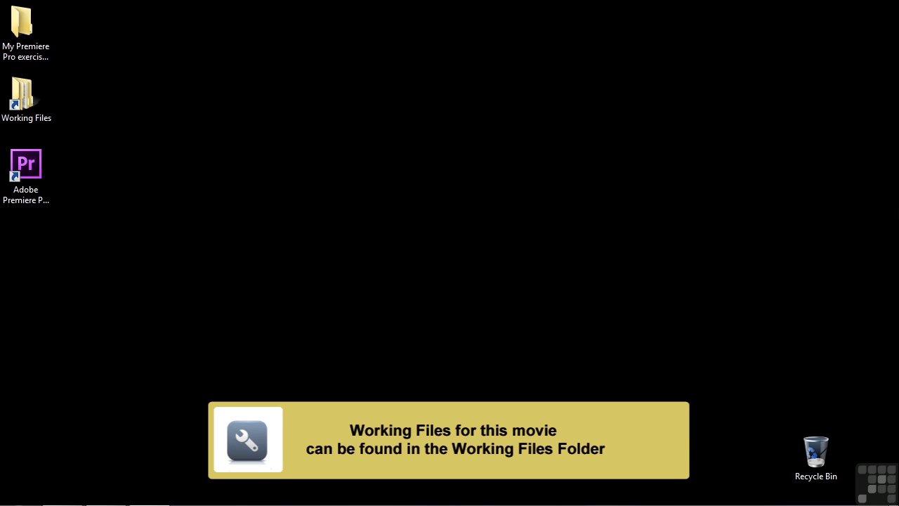
- Open '1403 ultra key effect.prproj' from Working Files > projects in Windows Explorer
double_click(42, 95)
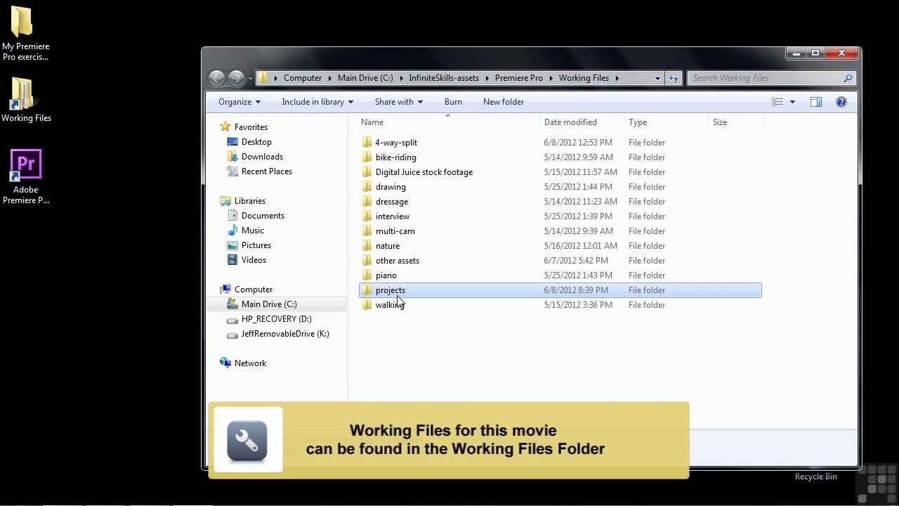
double_click(394, 288)
drag(851, 211, 851, 422)
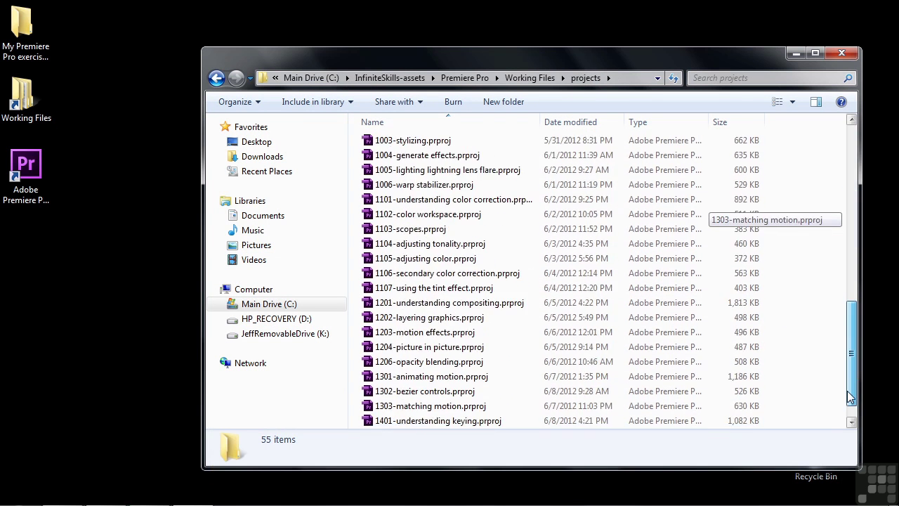
click(402, 420)
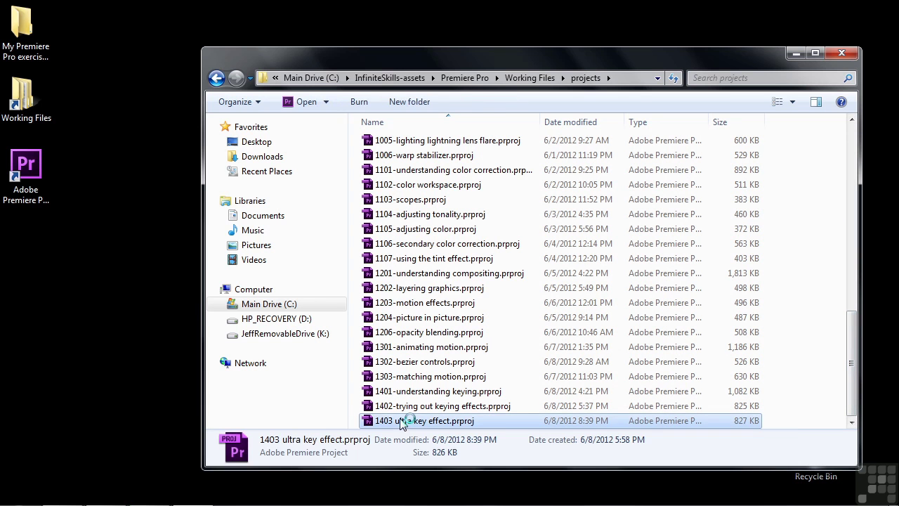
double_click(403, 422)
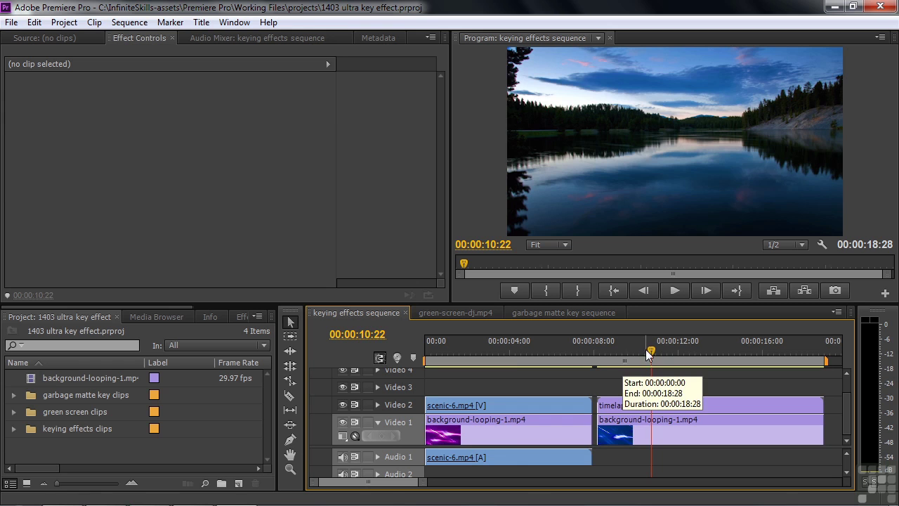
- Find Ultra Key under Video Effects > Keying and apply it to scenic-6.mp4 on Video 2
drag(645, 349, 515, 354)
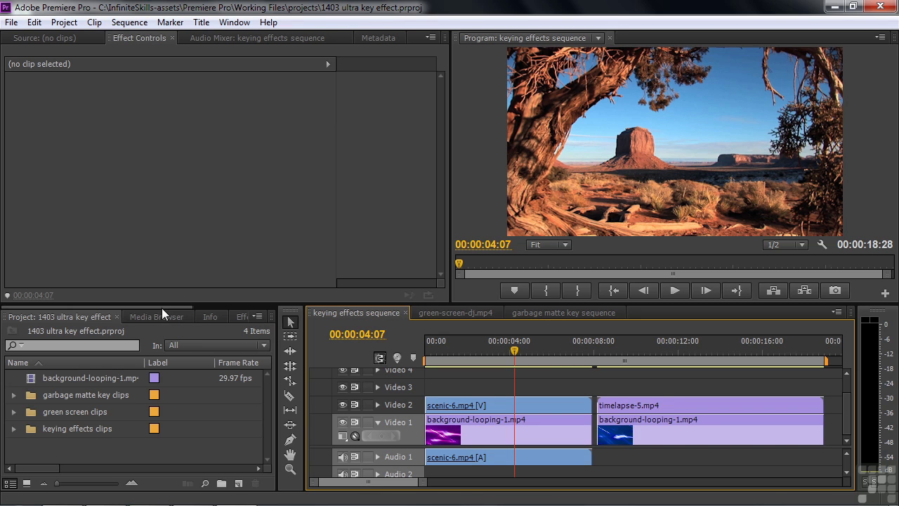
drag(162, 307, 240, 304)
click(147, 317)
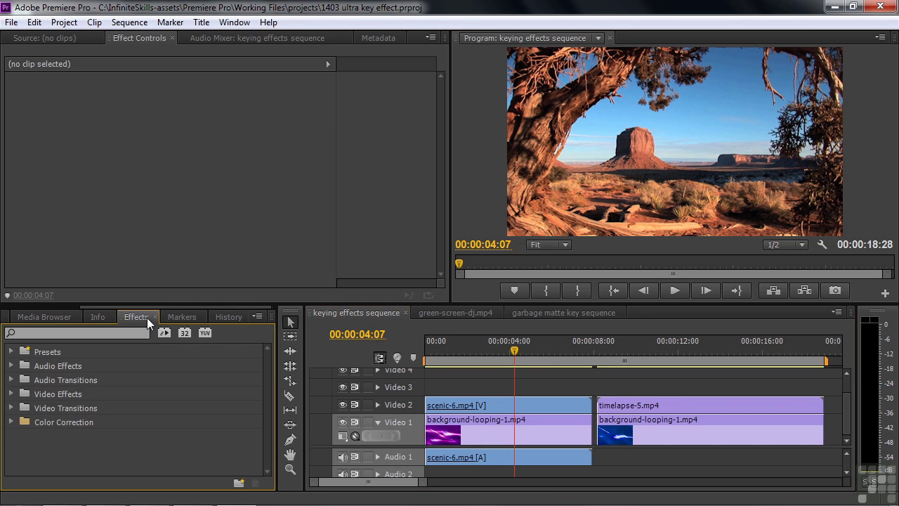
click(12, 393)
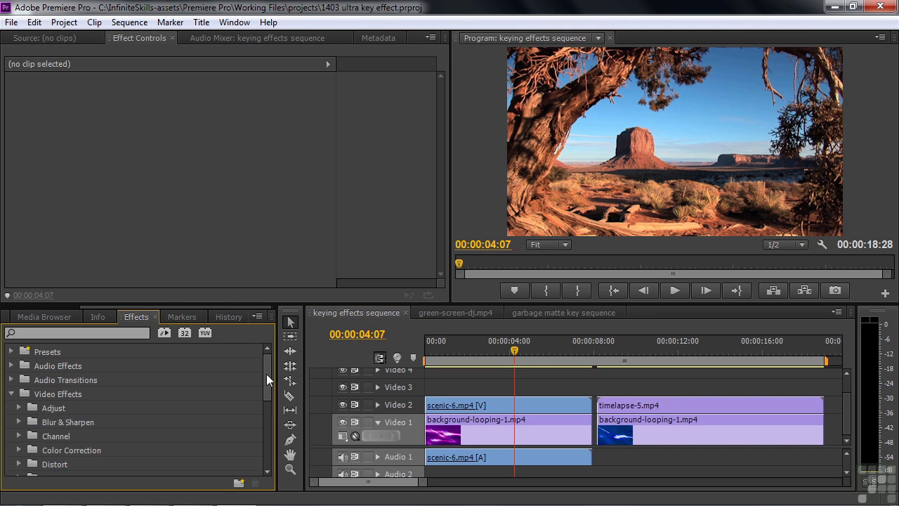
drag(266, 379, 266, 396)
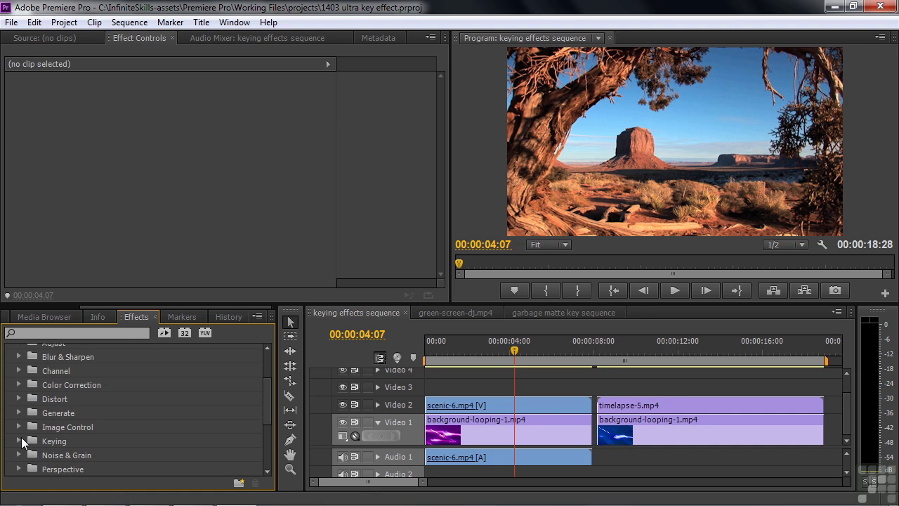
click(19, 440)
drag(270, 384, 268, 444)
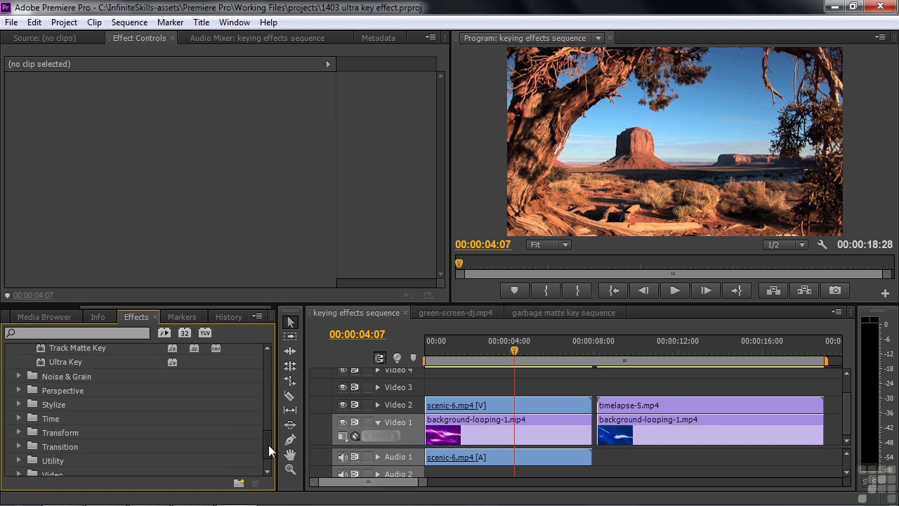
click(497, 406)
double_click(38, 363)
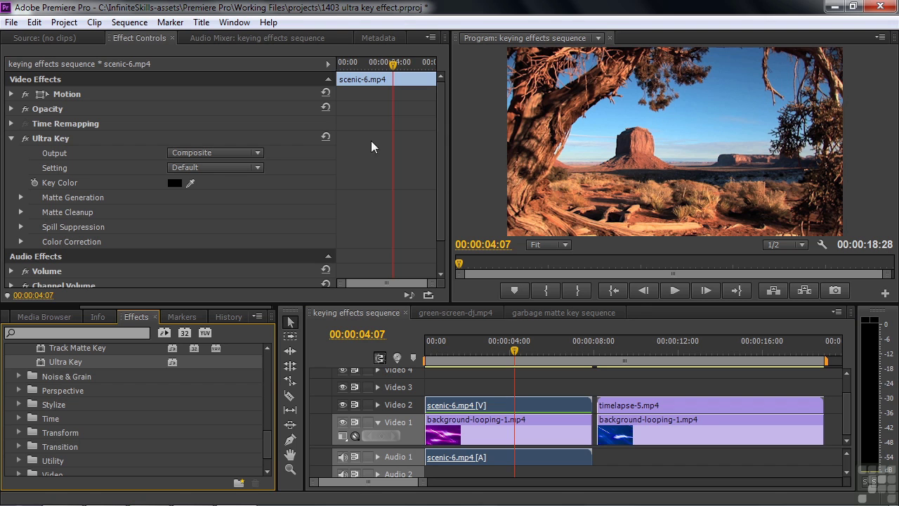
- Sample the deep-blue sky as the Key Color and switch Output to Alpha Channel
click(189, 184)
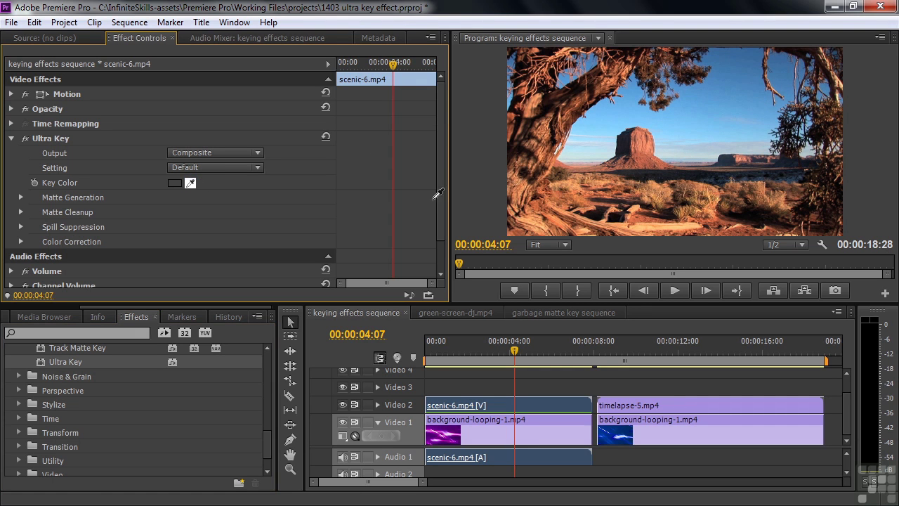
click(682, 147)
click(696, 150)
click(735, 90)
click(736, 92)
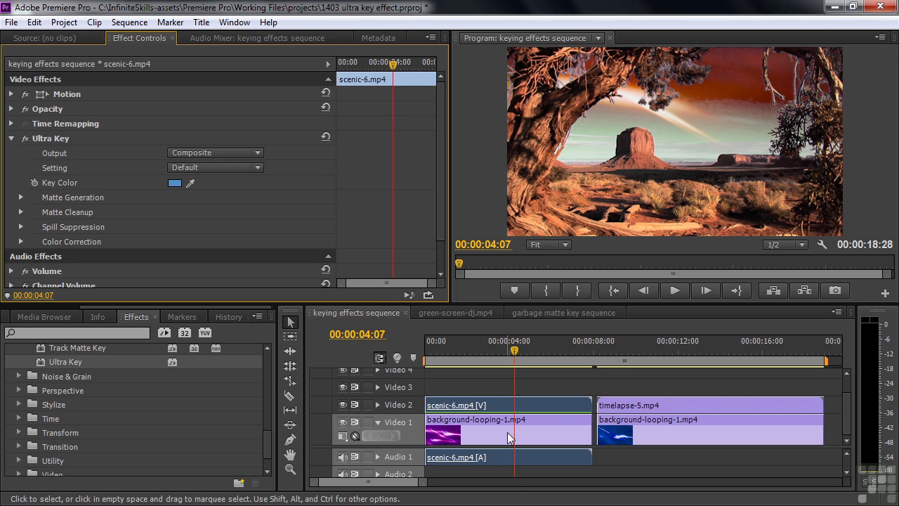
click(260, 152)
click(250, 183)
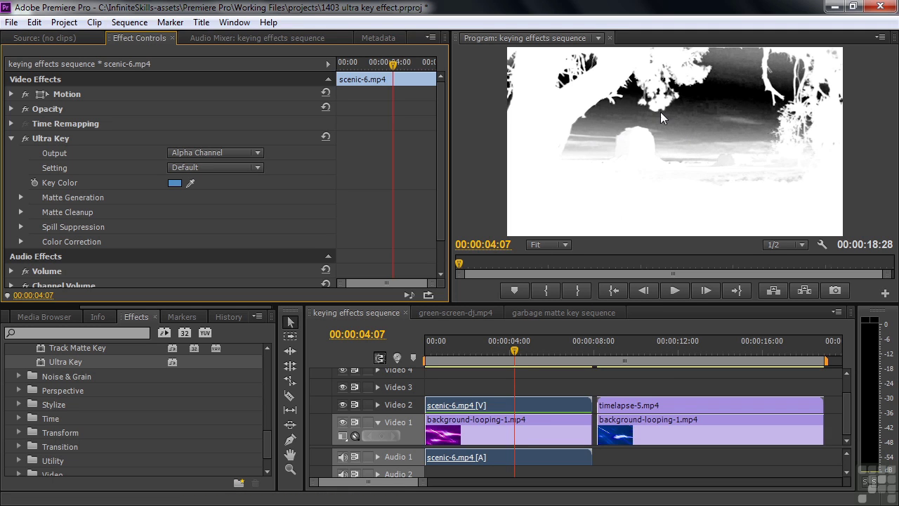
- Expand Matte Generation and raise Transparency from 45 to 66.7
click(22, 197)
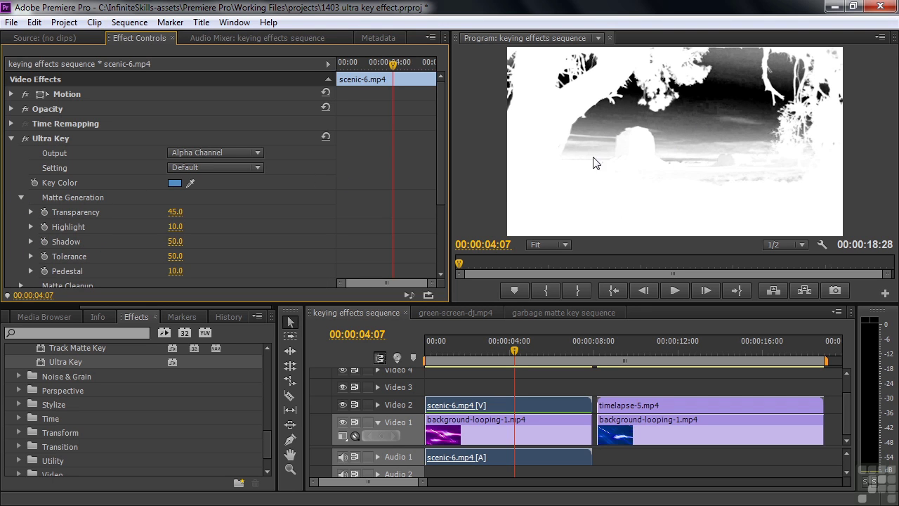
scroll(441, 182, down, 3)
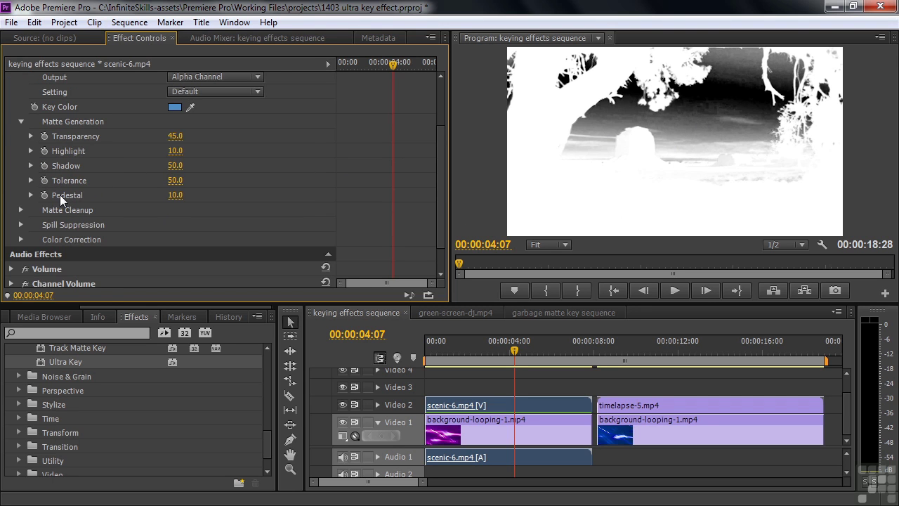
click(30, 135)
drag(154, 160, 191, 159)
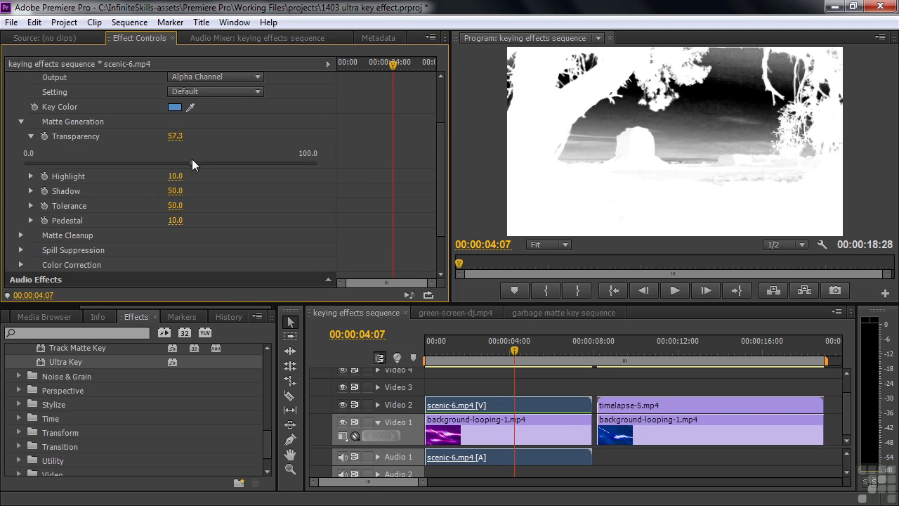
drag(191, 159, 242, 163)
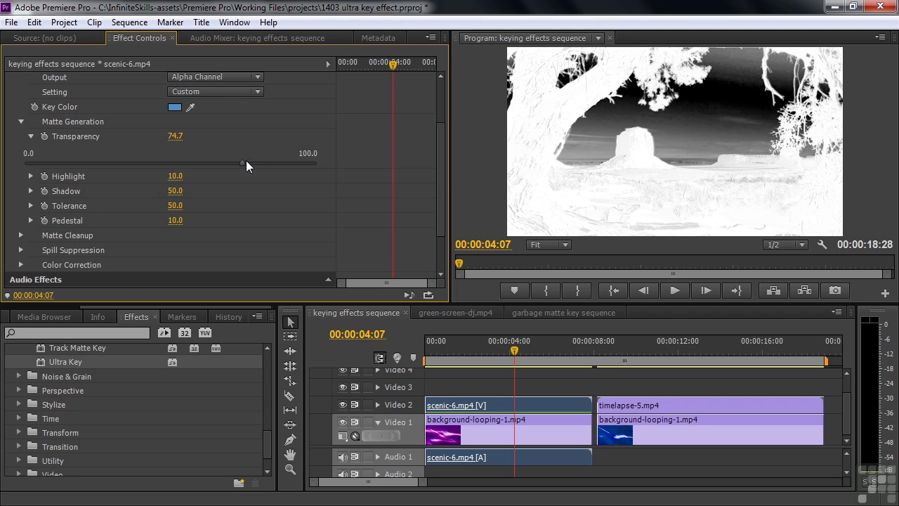
mouse_move(245, 160)
mouse_down()
mouse_move(233, 171)
mouse_move(219, 167)
mouse_up()
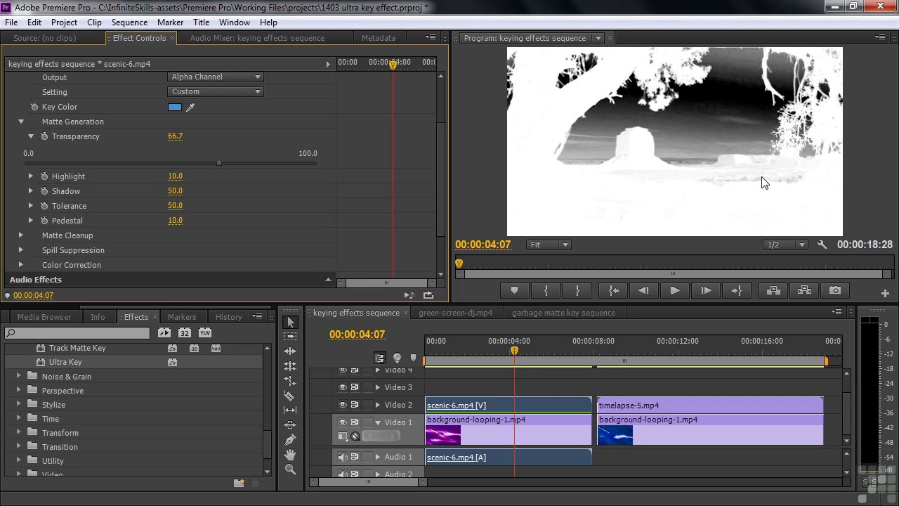
click(30, 175)
- Set the matte's Highlight to 0 and Shadow to 62.7
drag(53, 202, 7, 204)
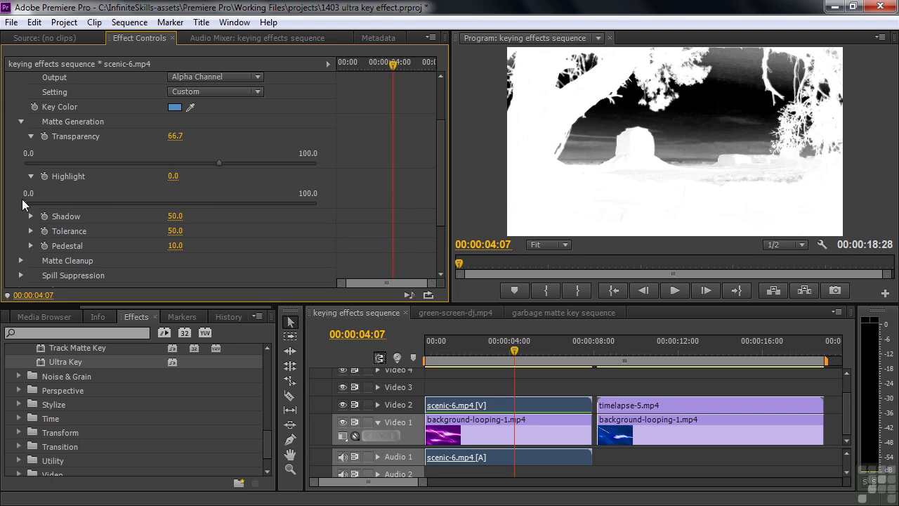
mouse_move(7, 204)
mouse_down()
mouse_move(156, 206)
mouse_move(17, 204)
mouse_up()
click(31, 215)
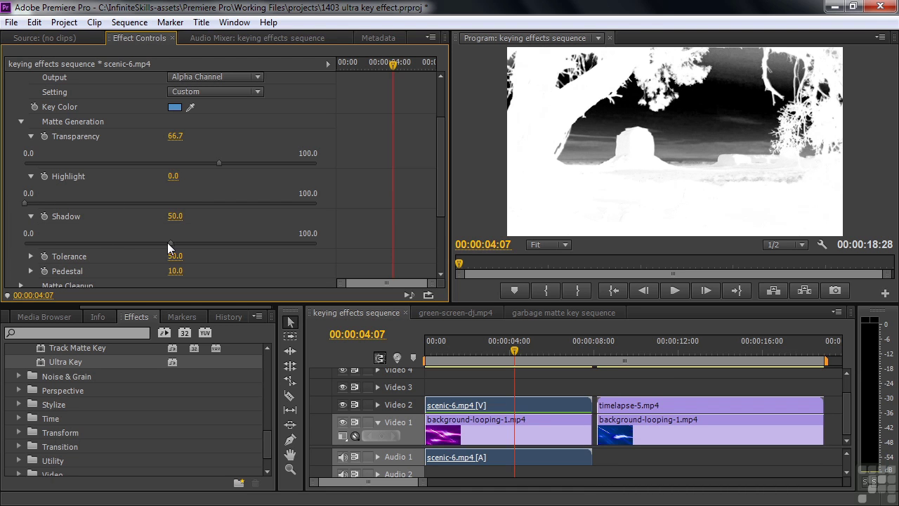
mouse_move(169, 243)
mouse_down()
mouse_move(142, 243)
mouse_move(207, 252)
mouse_up()
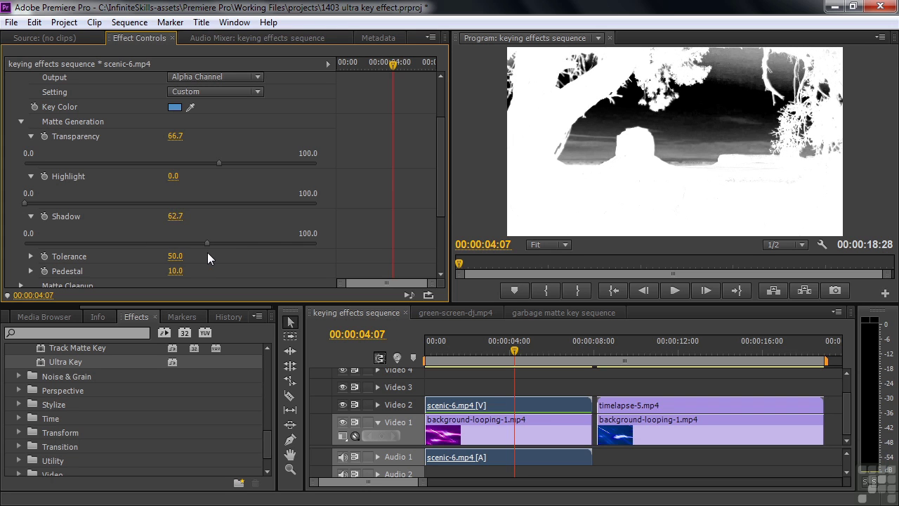
- Set the matte's Tolerance to 67.5
scroll(442, 200, down, 1)
scroll(442, 202, down, 2)
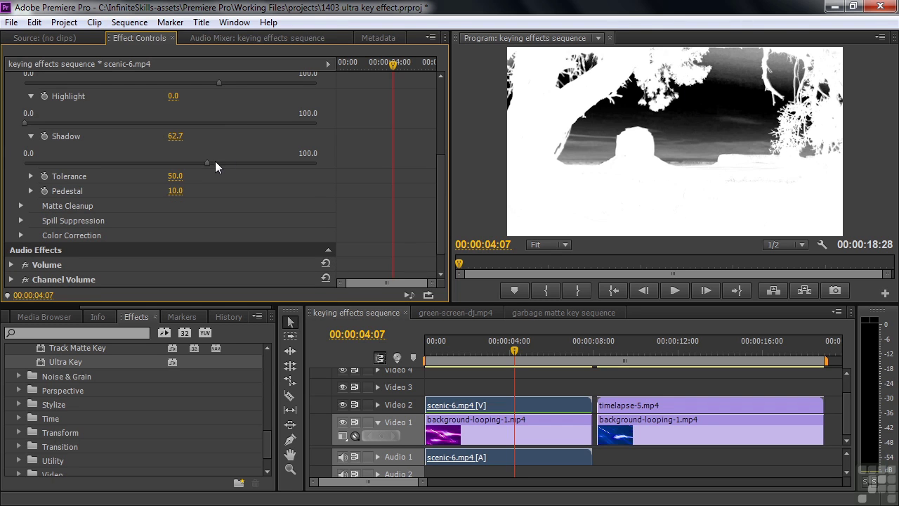
click(31, 176)
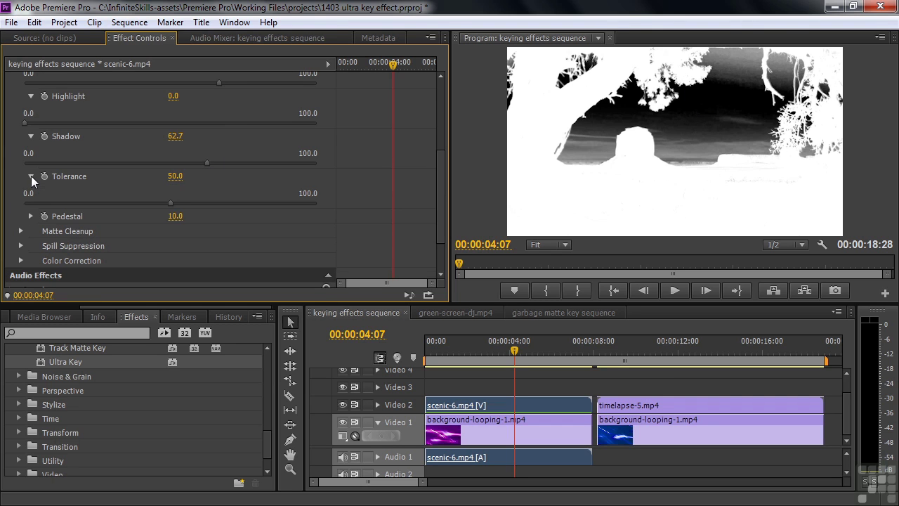
mouse_move(172, 203)
mouse_down()
mouse_move(127, 202)
mouse_move(306, 206)
mouse_move(234, 202)
mouse_up()
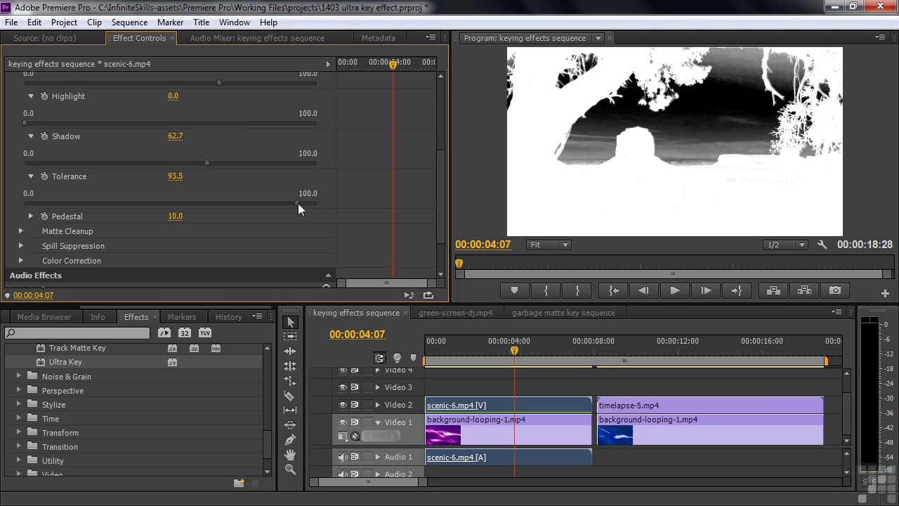
drag(297, 203, 219, 205)
click(31, 216)
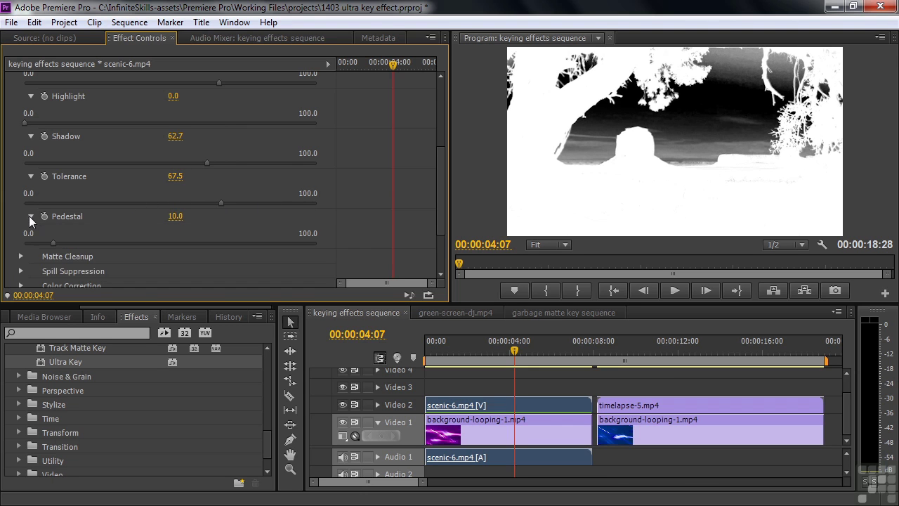
- Raise Pedestal to 94.9 to make the sky solid black, then collapse Matte Generation
mouse_move(53, 242)
mouse_down()
mouse_move(44, 241)
mouse_move(322, 248)
mouse_move(301, 247)
mouse_up()
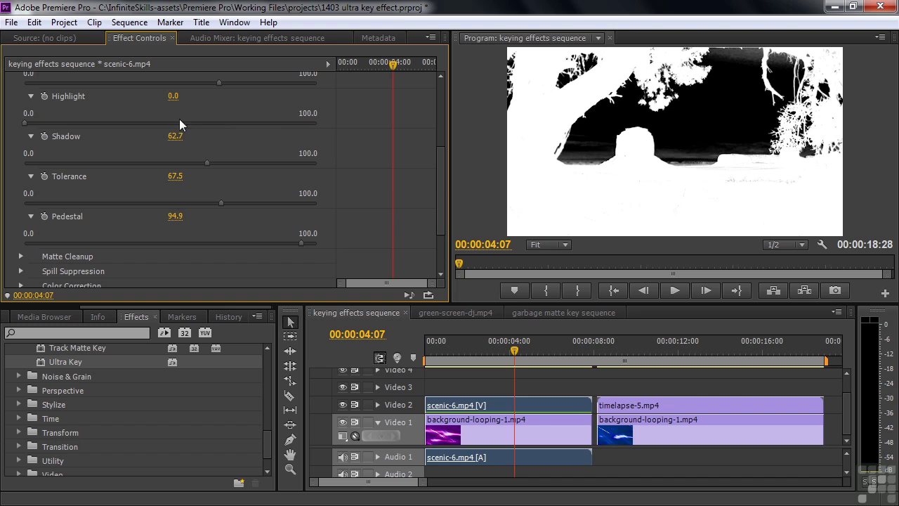
mouse_move(217, 86)
mouse_down()
mouse_move(209, 85)
mouse_move(228, 95)
mouse_move(219, 96)
mouse_up()
drag(217, 83, 220, 85)
drag(439, 176, 438, 153)
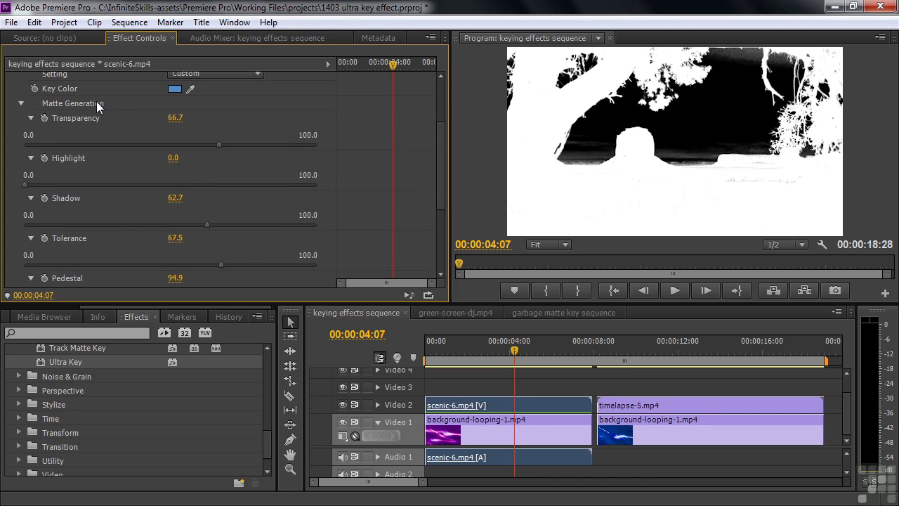
click(21, 103)
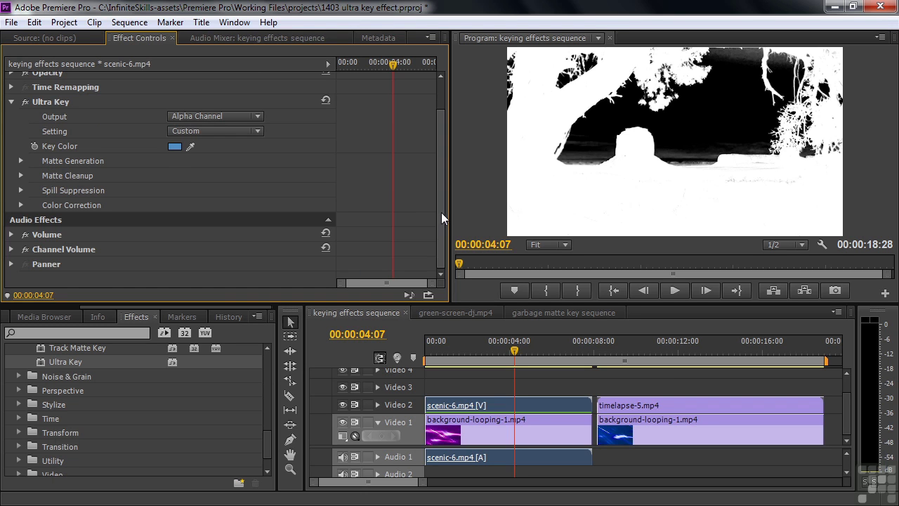
- Switch Ultra Key Output back to Composite and expand Matte Cleanup
drag(441, 213, 443, 178)
click(258, 153)
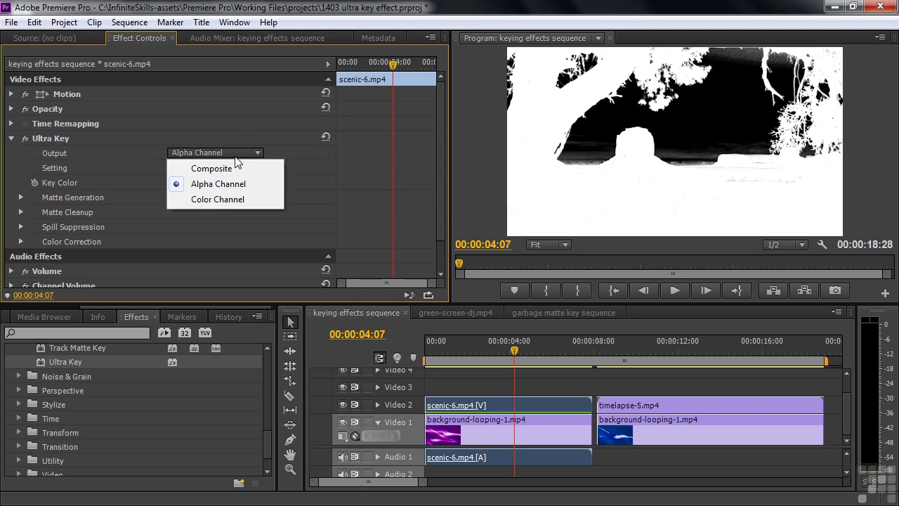
click(219, 167)
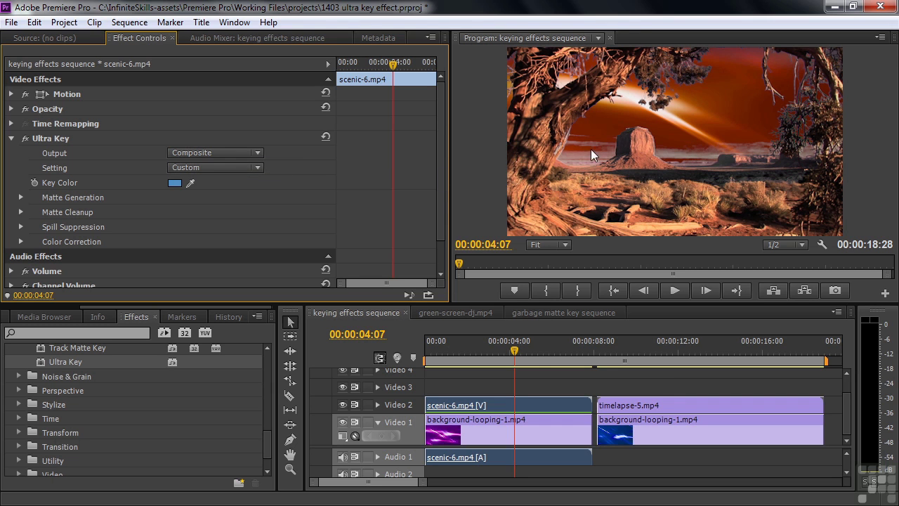
click(21, 212)
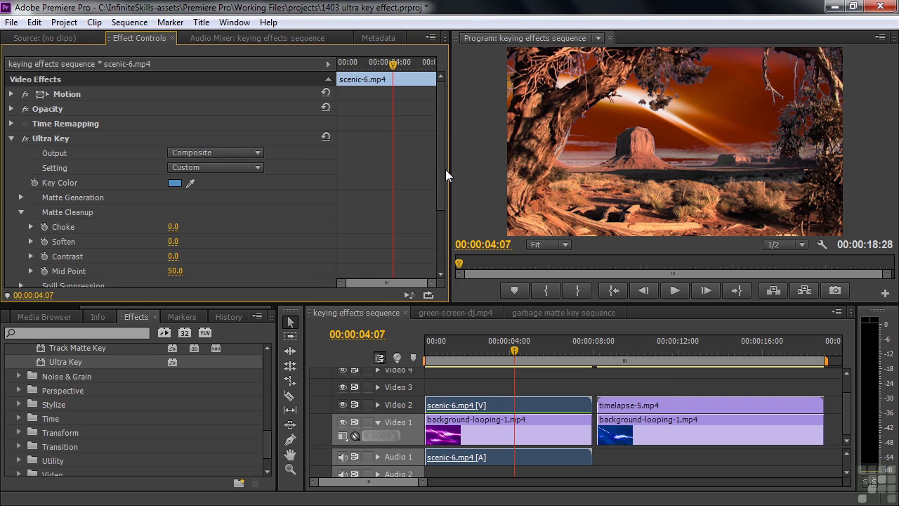
- Choke the scenic clip's matte edges to 78
drag(444, 172, 439, 209)
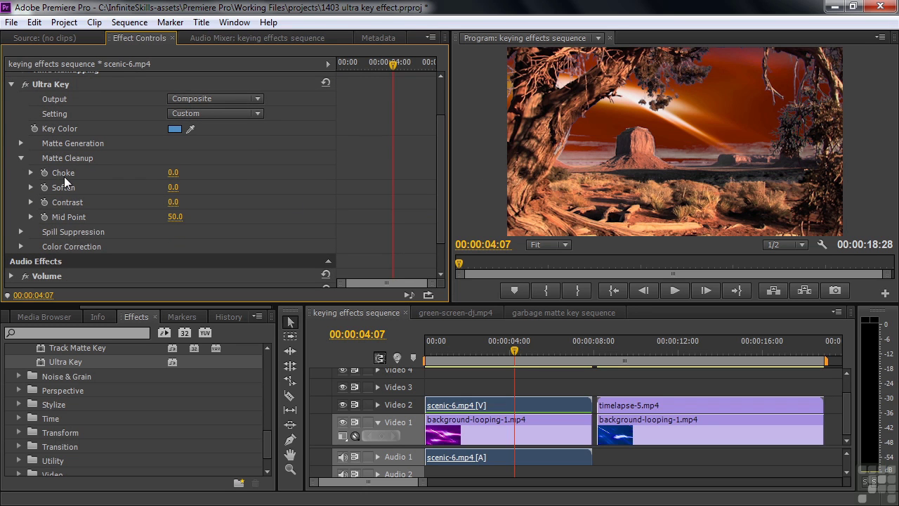
drag(172, 172, 210, 173)
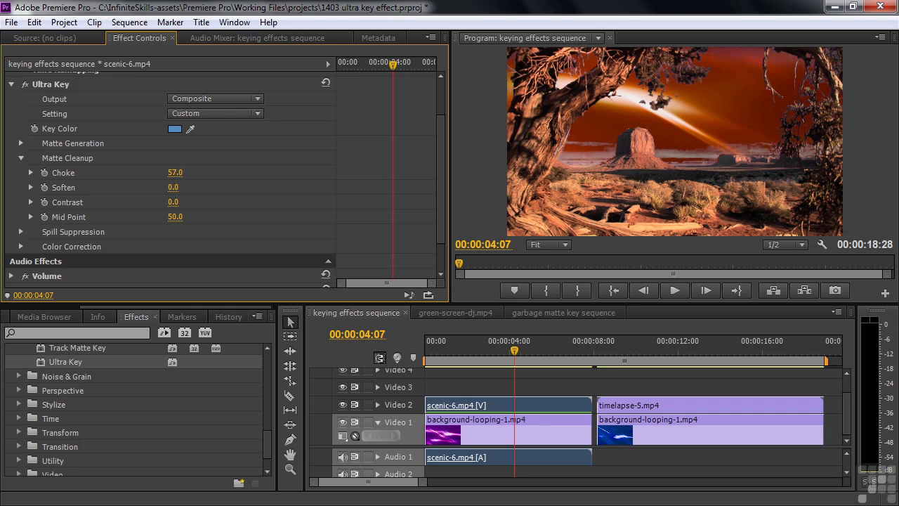
drag(176, 172, 172, 173)
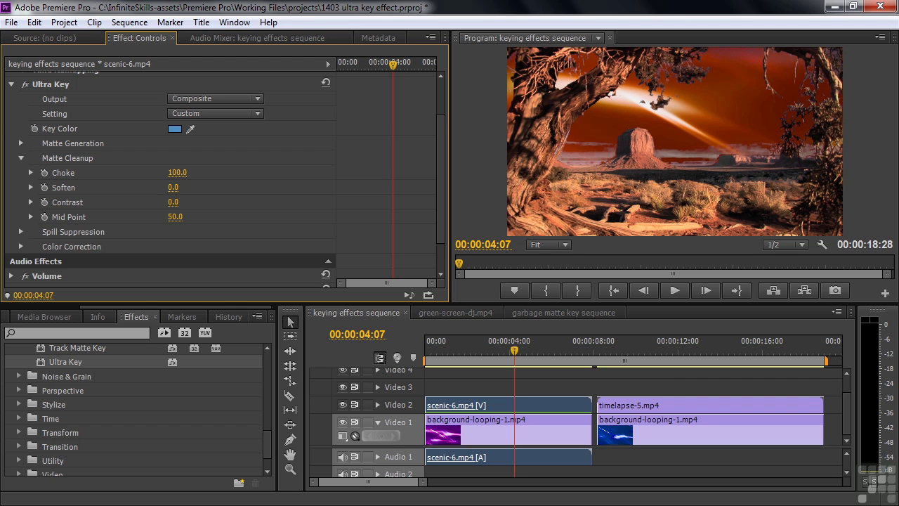
drag(177, 172, 168, 172)
- Set Soften to 69, Contrast to 69 and Mid Point to 100
drag(173, 188, 207, 188)
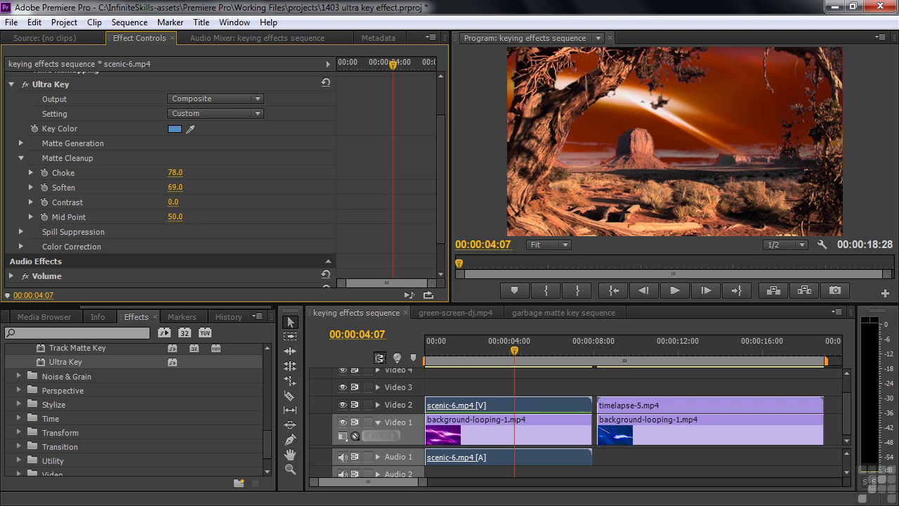
mouse_move(173, 201)
mouse_down()
mouse_move(209, 202)
mouse_move(164, 202)
mouse_up()
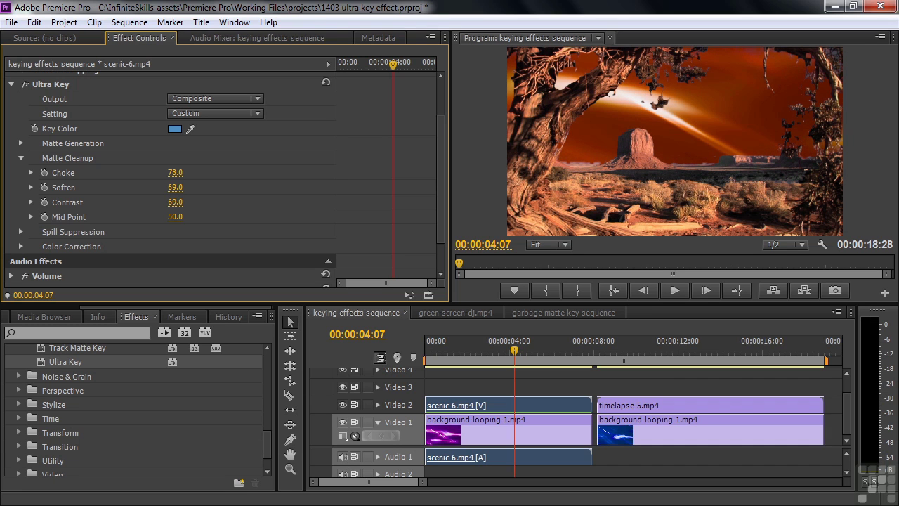
mouse_move(174, 217)
mouse_down()
mouse_move(139, 216)
mouse_move(199, 216)
mouse_up()
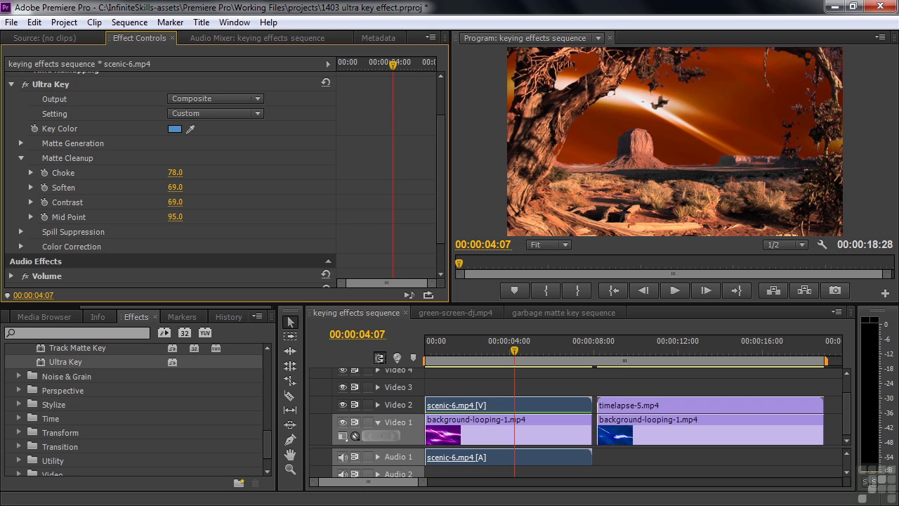
mouse_move(206, 216)
mouse_down()
mouse_move(173, 216)
mouse_move(210, 217)
mouse_up()
click(516, 349)
- Apply Ultra Key to the timelapse-5 lake clip
click(707, 344)
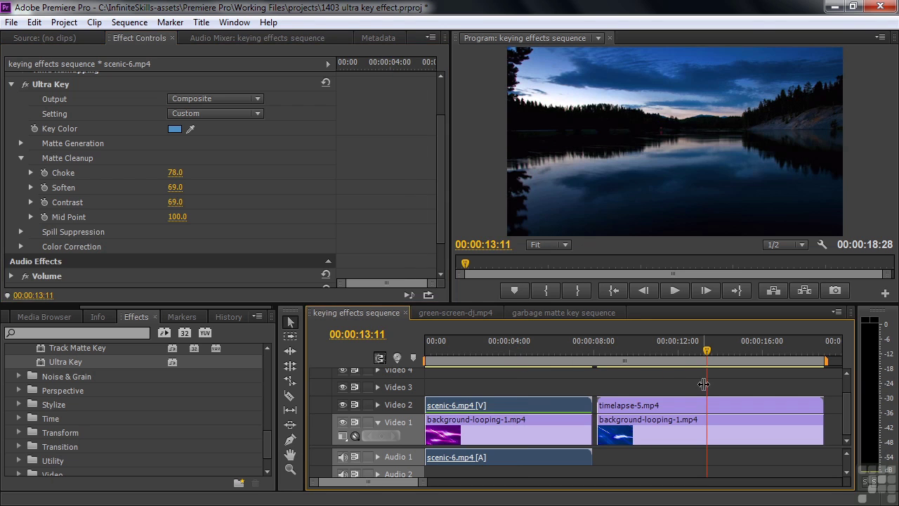
click(690, 402)
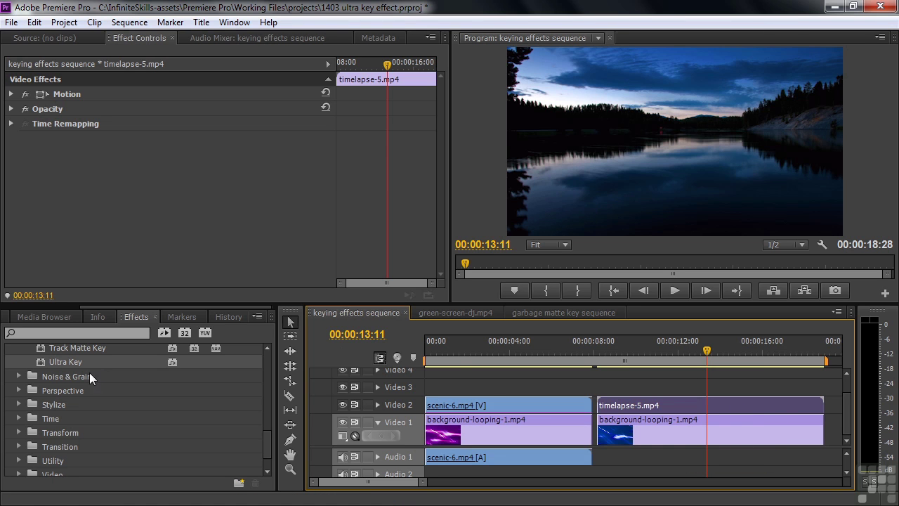
double_click(38, 359)
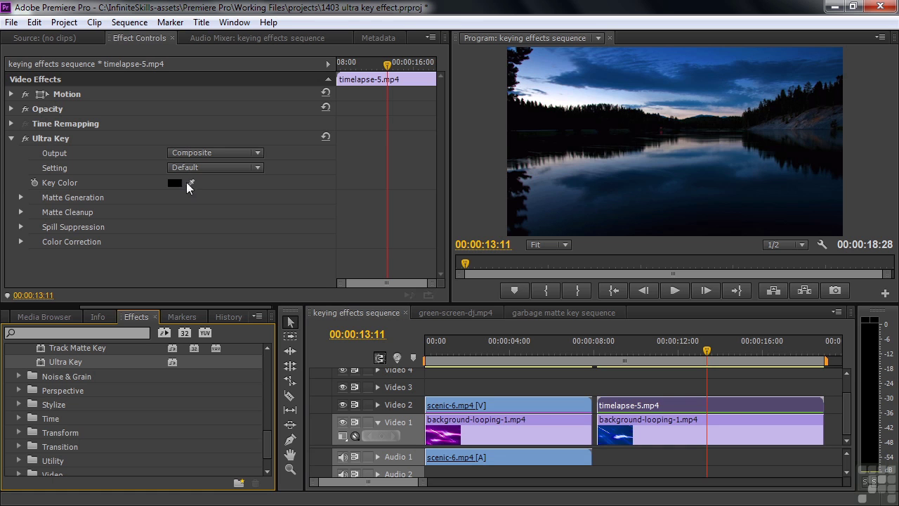
- Sample the dark treeline as the Key Color in the Program monitor
mouse_move(708, 351)
mouse_down()
mouse_move(667, 357)
mouse_move(728, 368)
mouse_up()
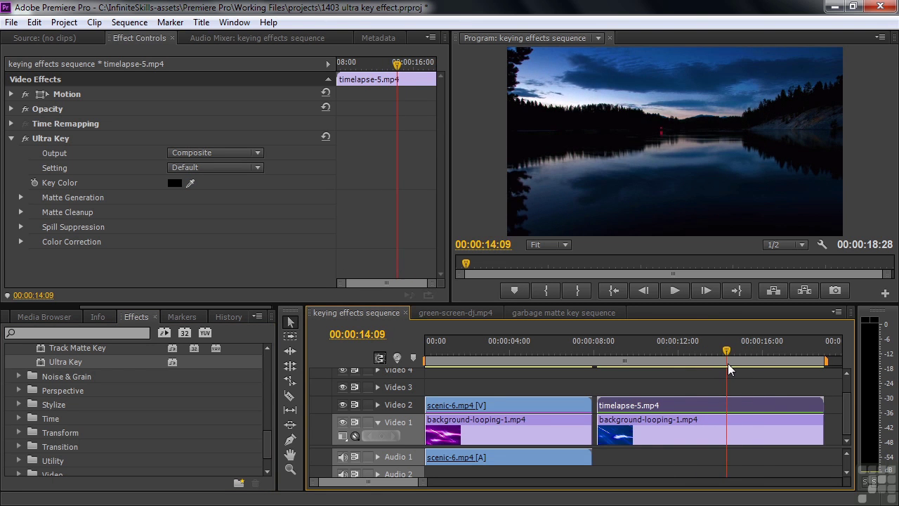
mouse_move(189, 183)
mouse_down()
mouse_move(392, 144)
mouse_move(618, 121)
mouse_move(581, 131)
mouse_up()
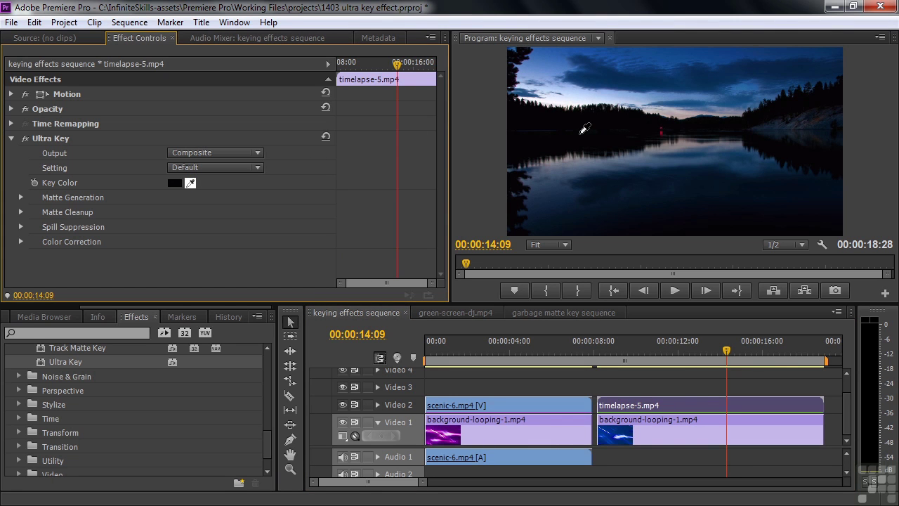
drag(581, 133, 580, 133)
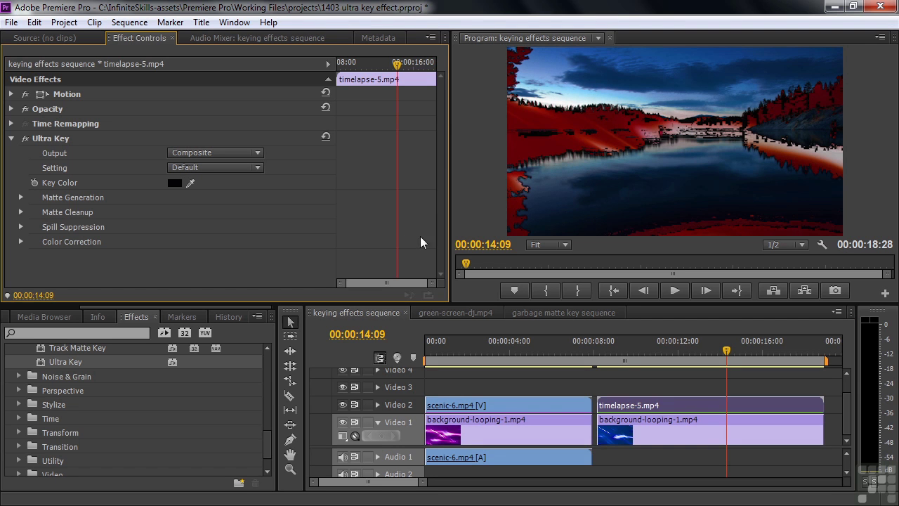
click(257, 151)
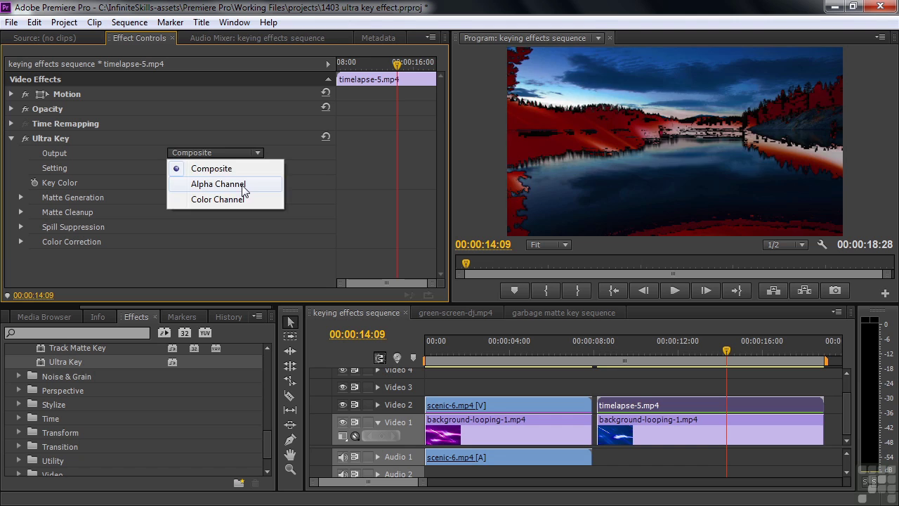
- Show the lake clip's Alpha Channel matte and set Transparency to 80
click(239, 181)
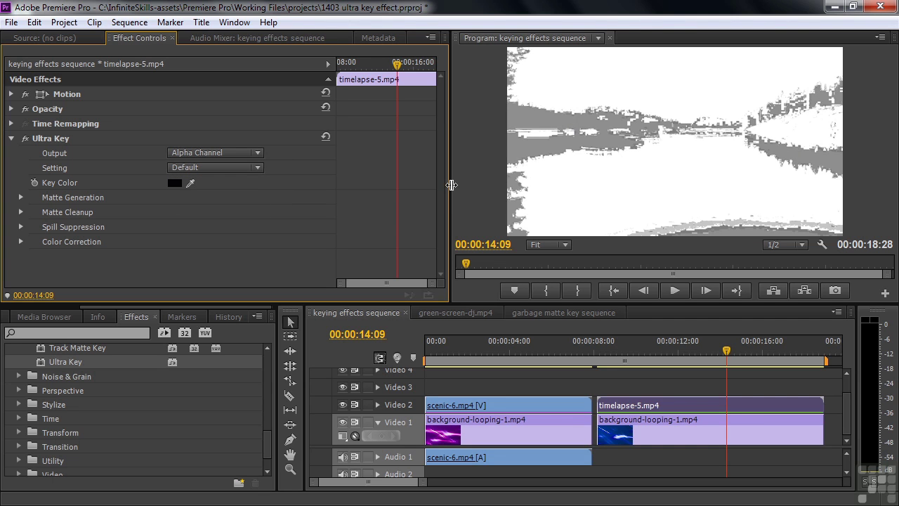
click(21, 197)
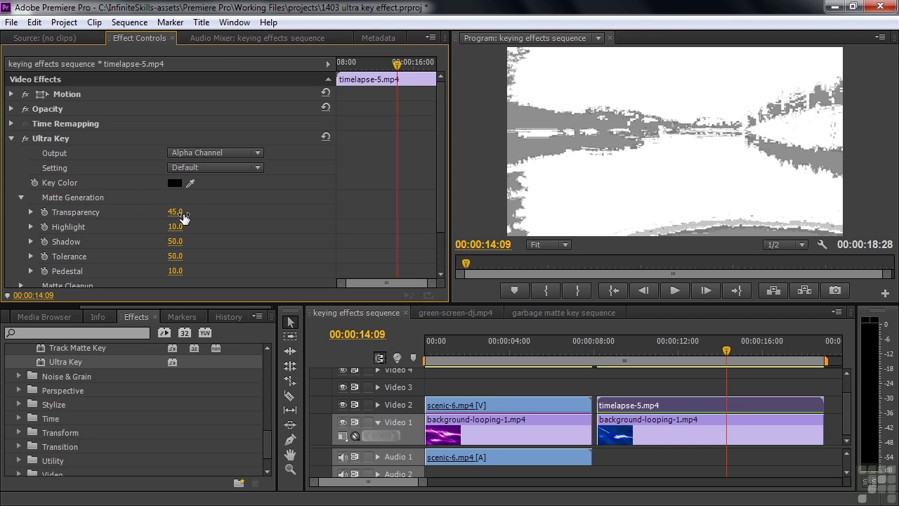
drag(175, 211, 195, 211)
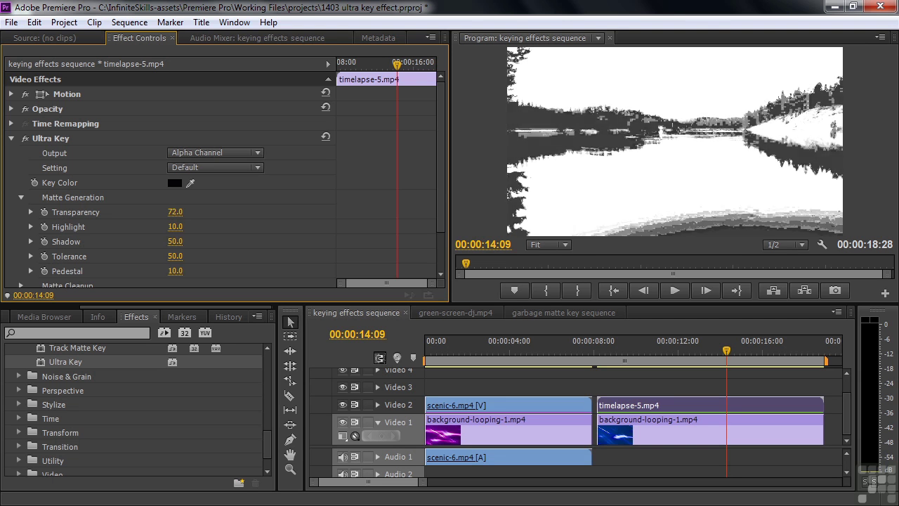
drag(194, 212, 196, 211)
- Set Highlight to 20, Shadow to 61 and Tolerance to 97
scroll(433, 186, down, 3)
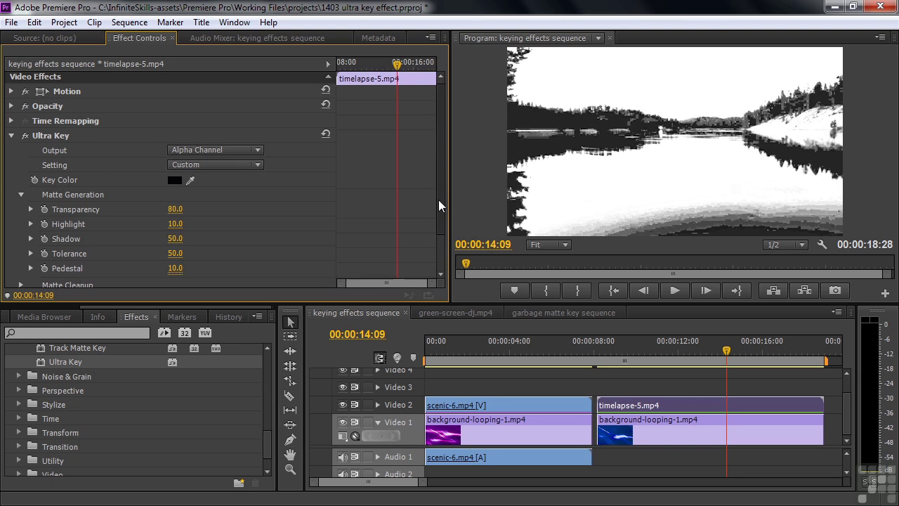
drag(175, 175, 169, 175)
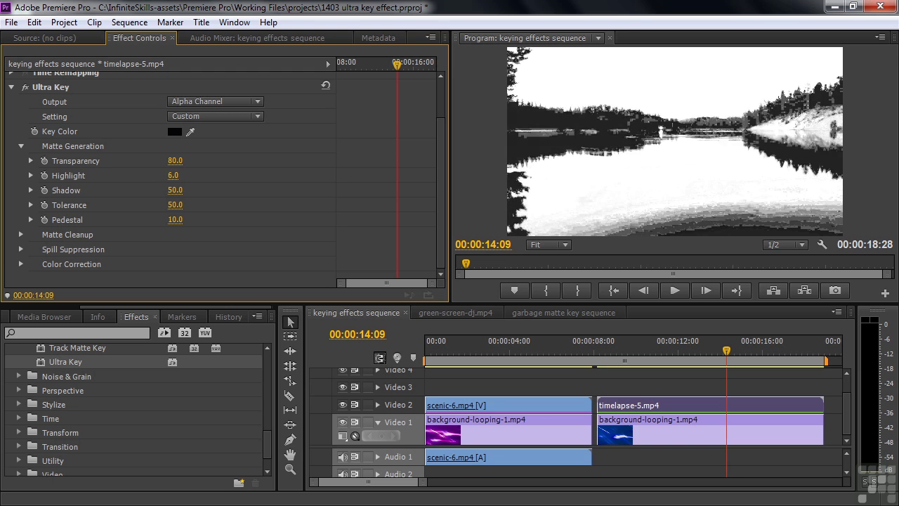
mouse_move(173, 175)
mouse_down()
mouse_move(183, 175)
mouse_move(187, 190)
mouse_up()
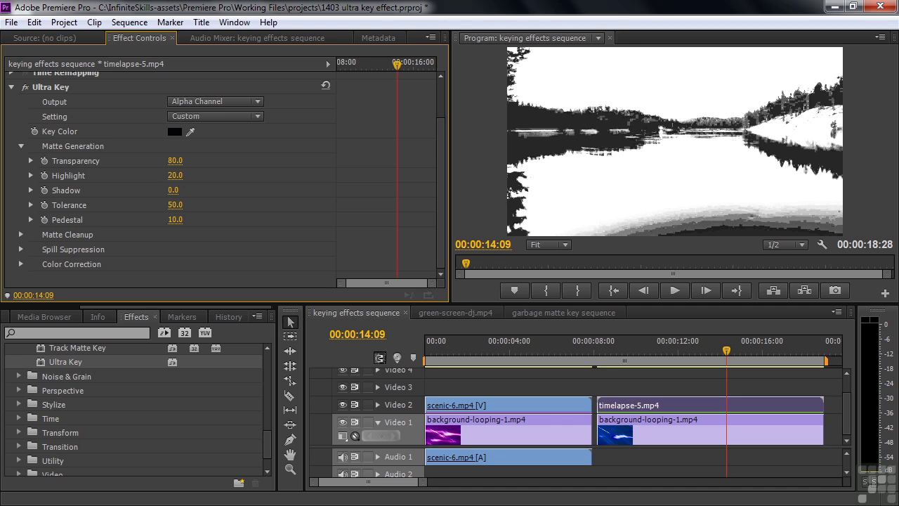
mouse_move(175, 190)
mouse_down()
mouse_move(195, 197)
mouse_move(171, 204)
mouse_move(211, 219)
mouse_up()
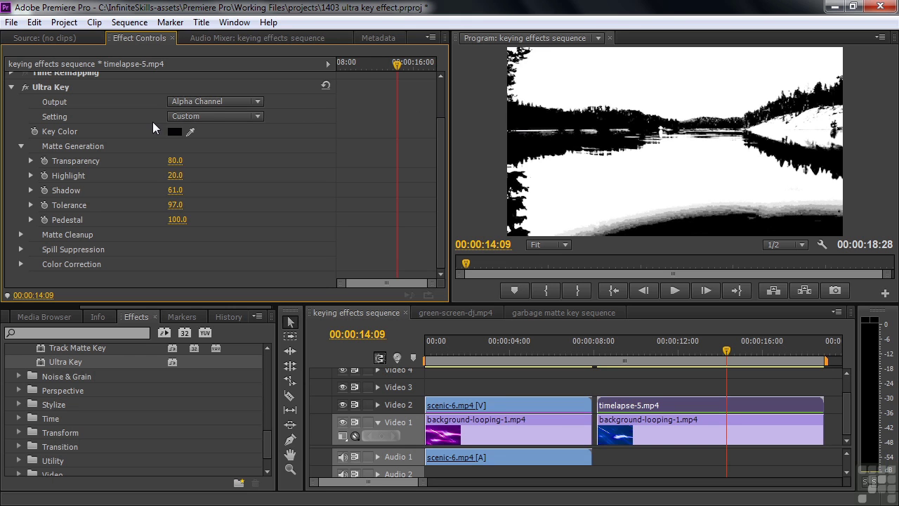
- Resample the lake key colour from the dark trees and settle Transparency at 72
click(191, 131)
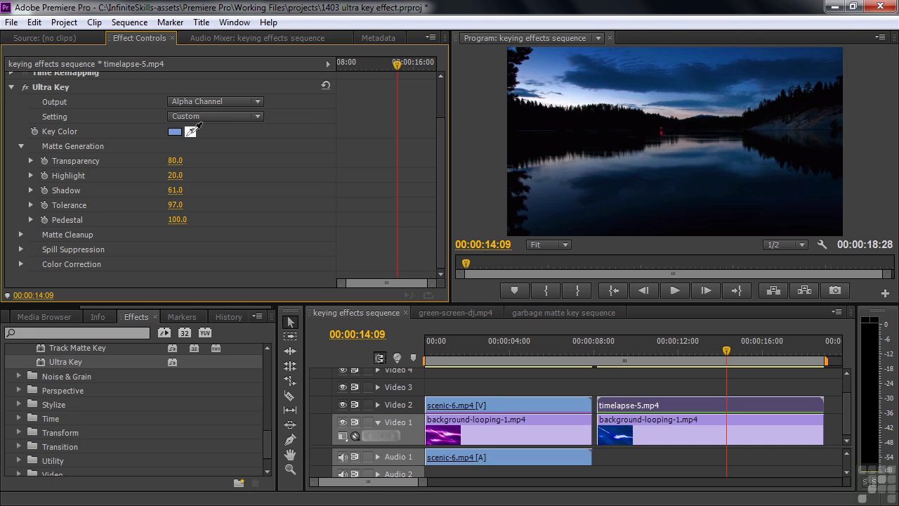
click(547, 131)
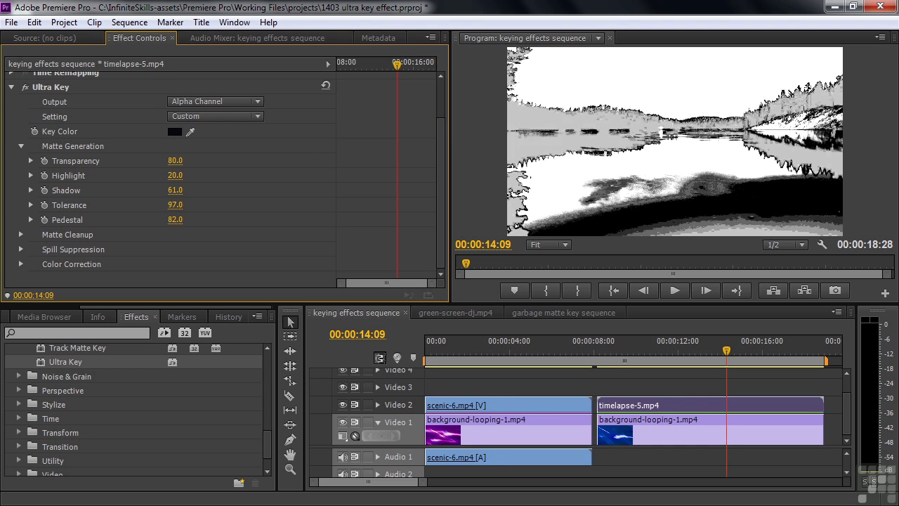
mouse_move(175, 161)
mouse_down()
mouse_move(210, 160)
mouse_move(200, 160)
mouse_up()
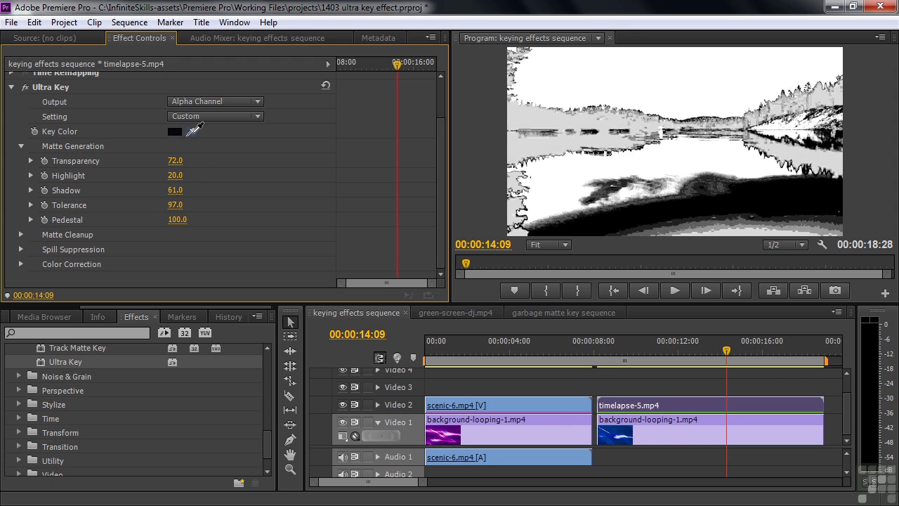
click(190, 131)
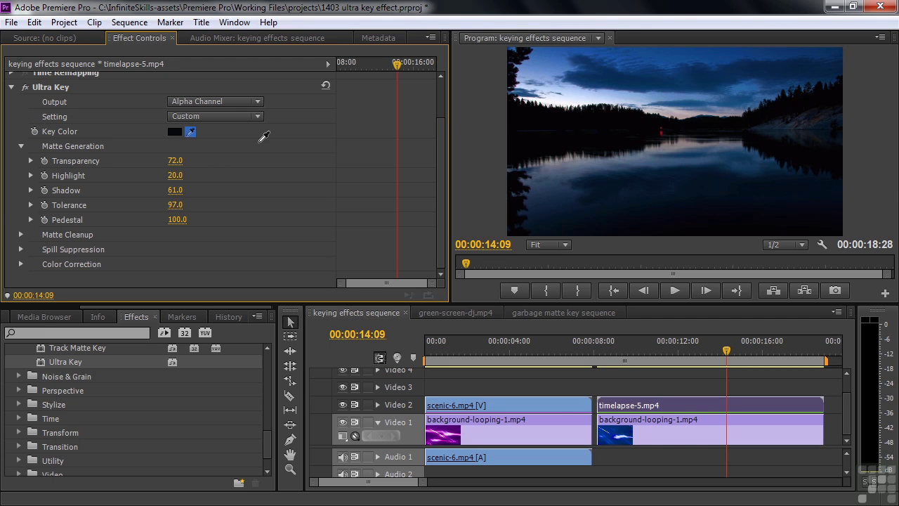
click(547, 143)
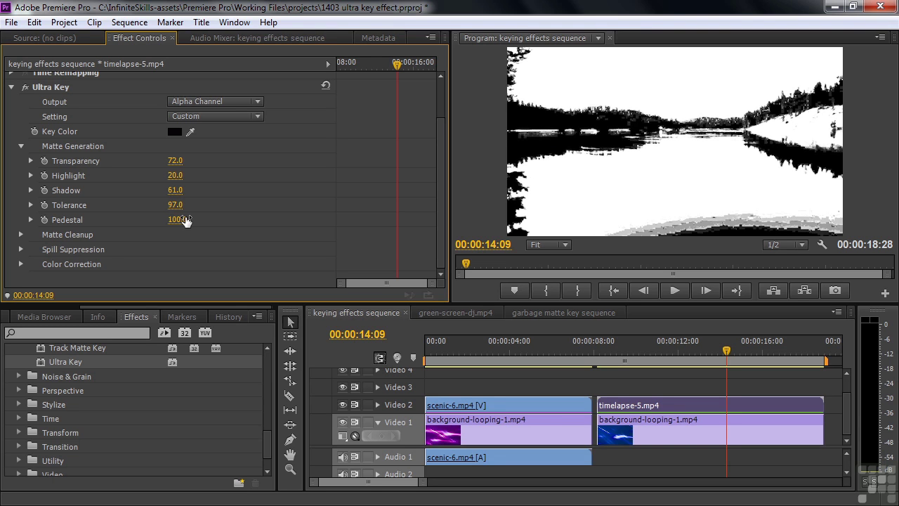
- Show the composited result and set the lake key's Matte Cleanup Choke and Soften to 100
click(259, 101)
click(247, 119)
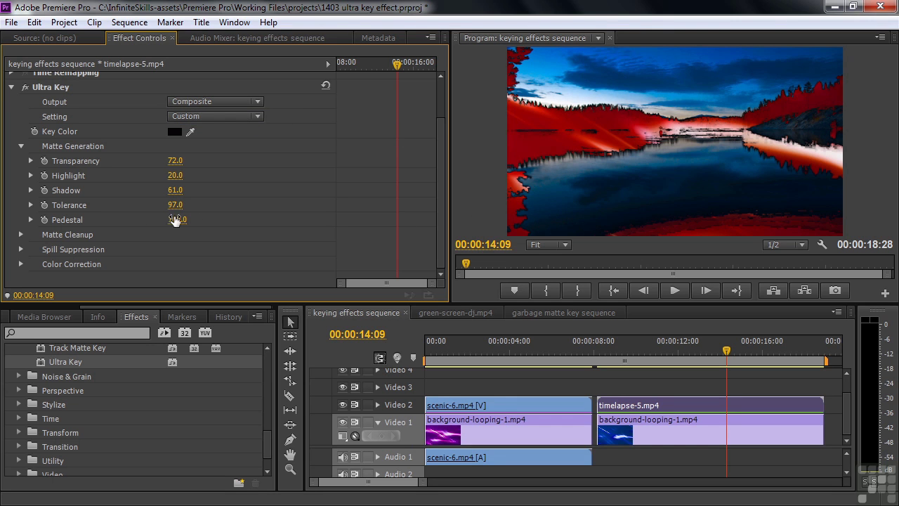
click(21, 235)
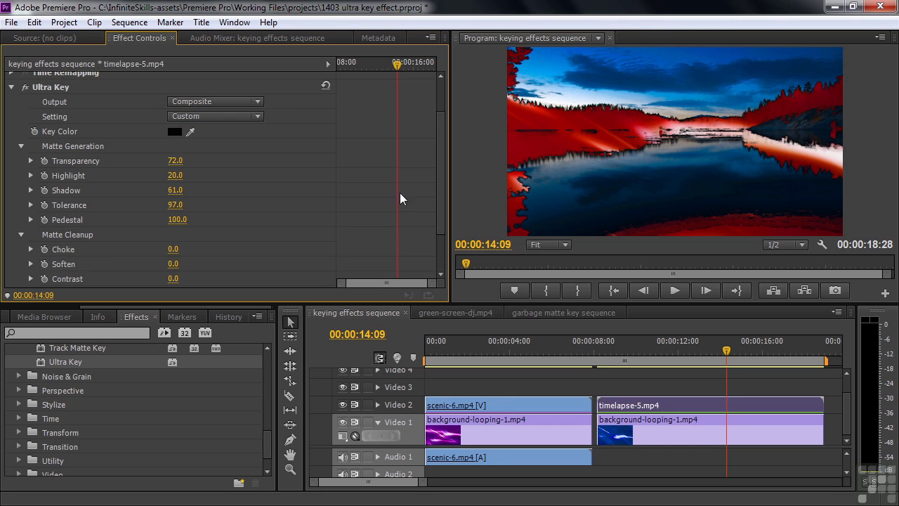
drag(441, 176, 440, 237)
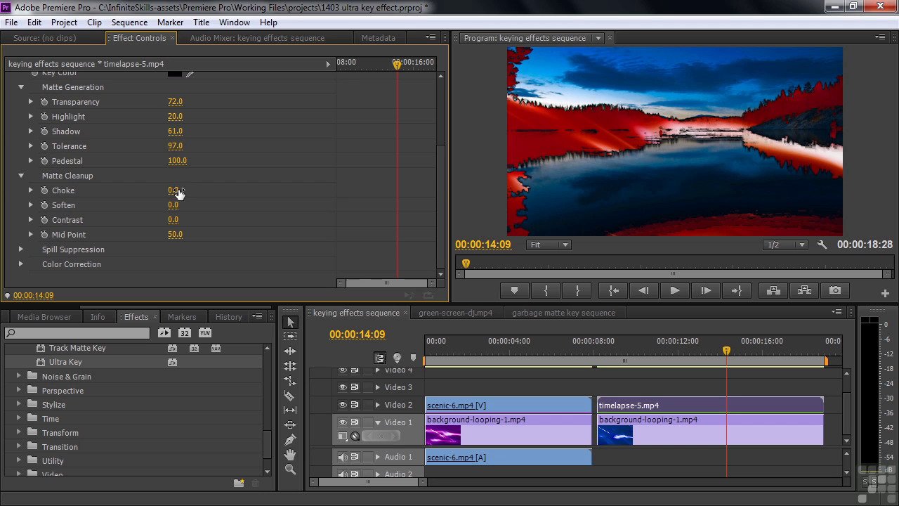
drag(177, 194, 247, 194)
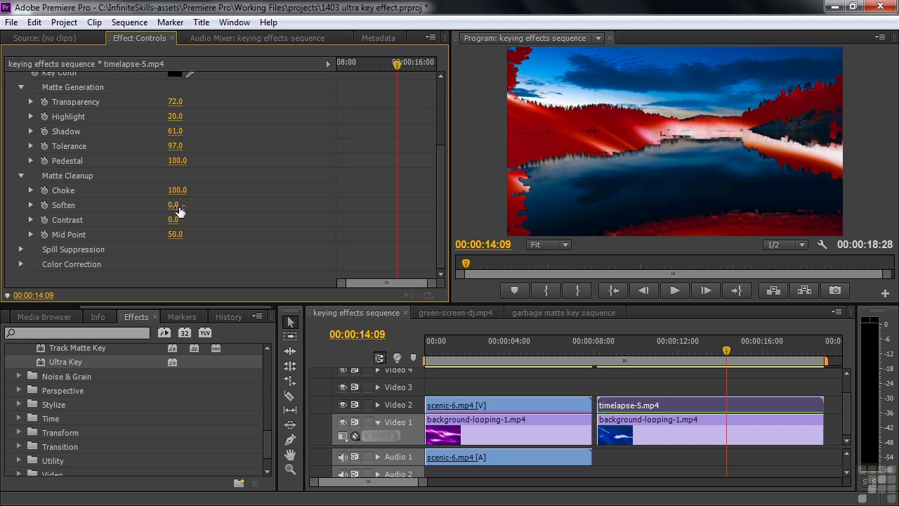
drag(179, 211, 215, 205)
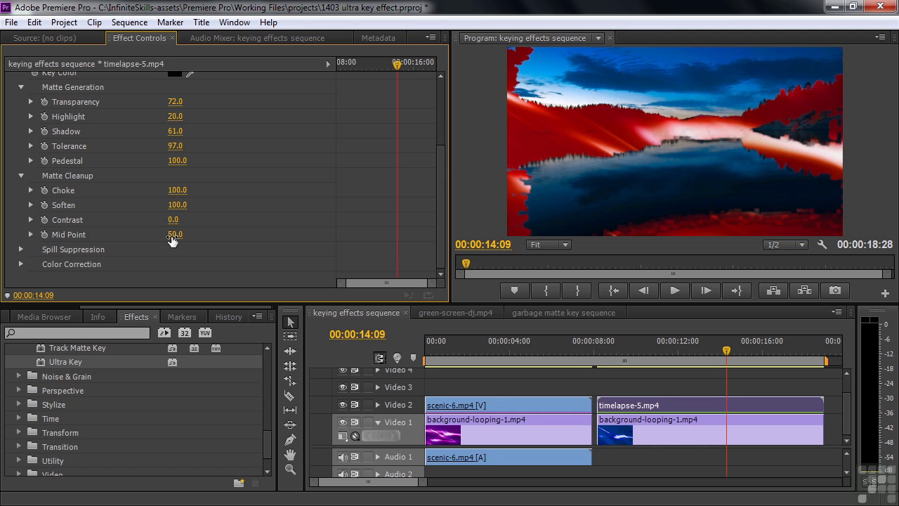
- Restore Mid Point, preview playback, and switch to the green-screen-dj sequence
mouse_move(170, 237)
mouse_down()
mouse_move(159, 237)
mouse_move(182, 234)
mouse_up()
key(space)
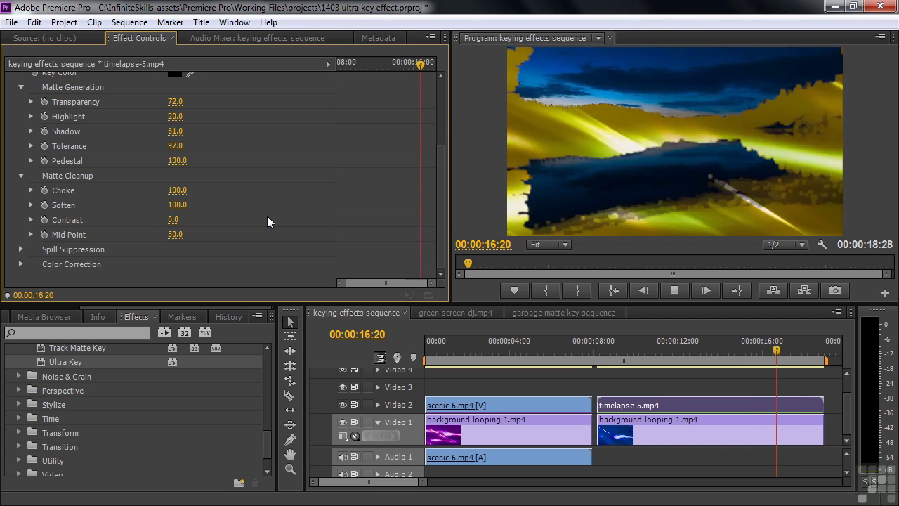
key(space)
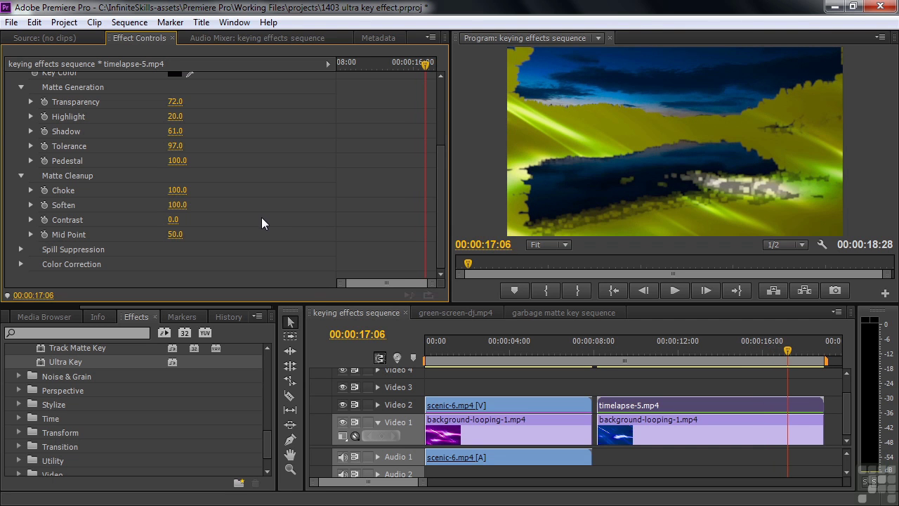
click(442, 313)
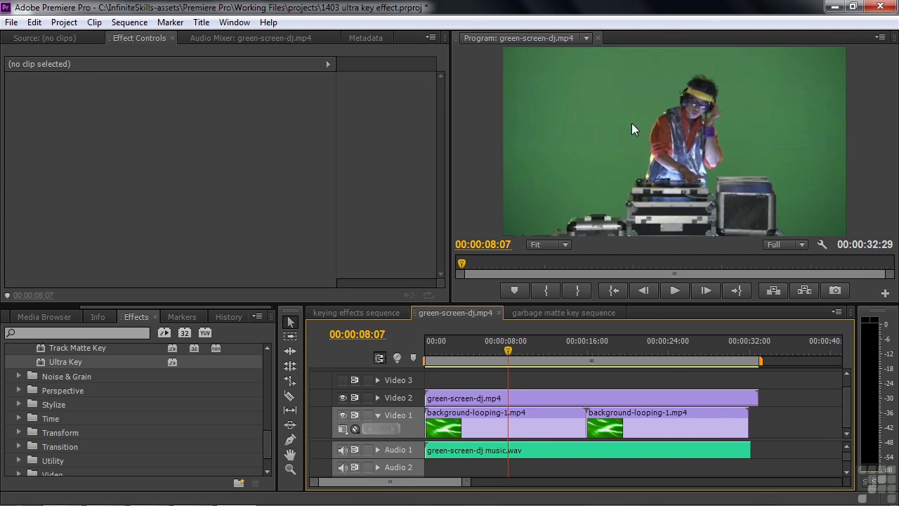
- Compare the DJ clip with and without Luma Curve, leaving Luma Curve disabled
click(528, 397)
click(54, 140)
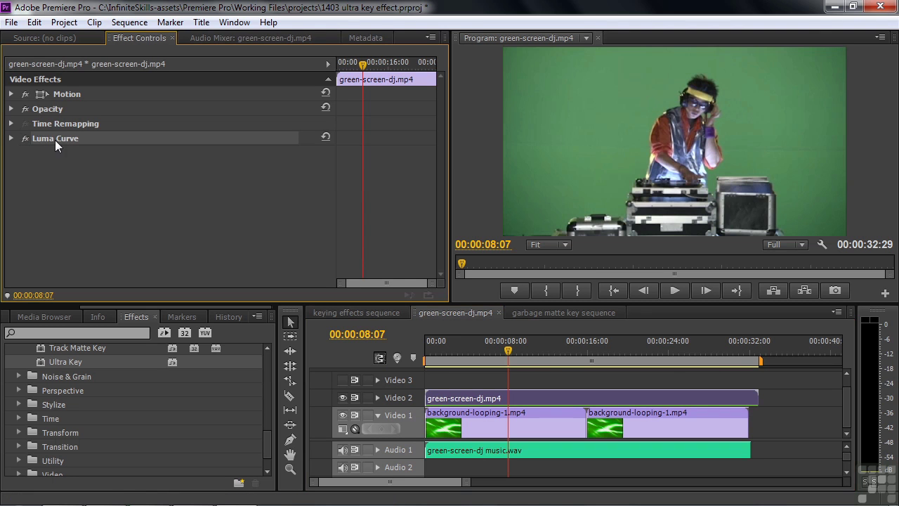
click(26, 138)
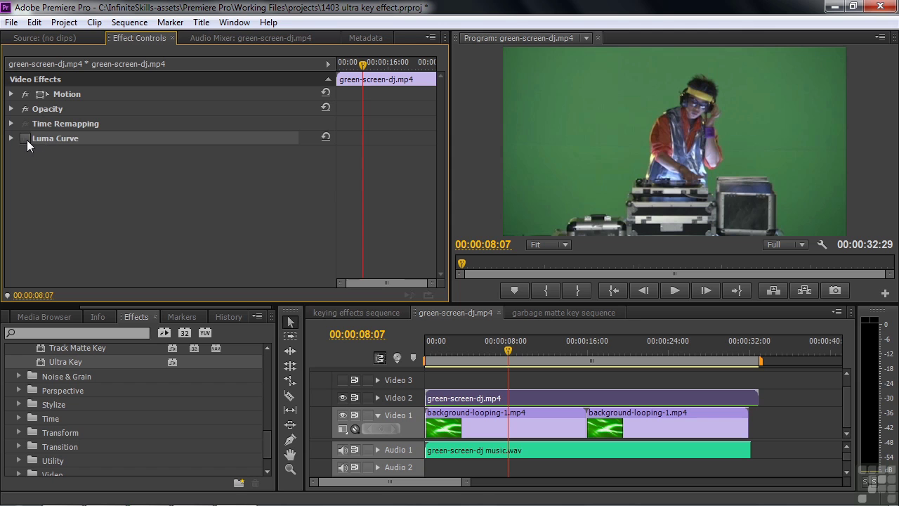
click(25, 138)
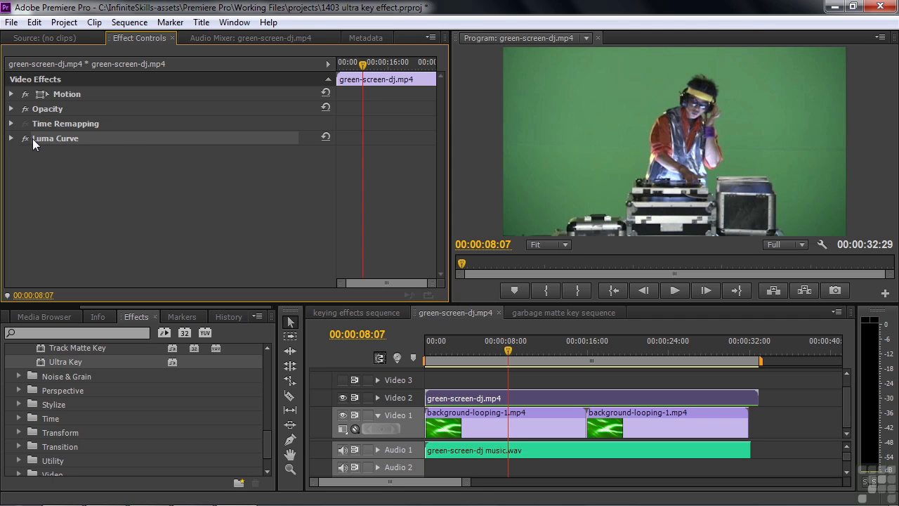
click(23, 138)
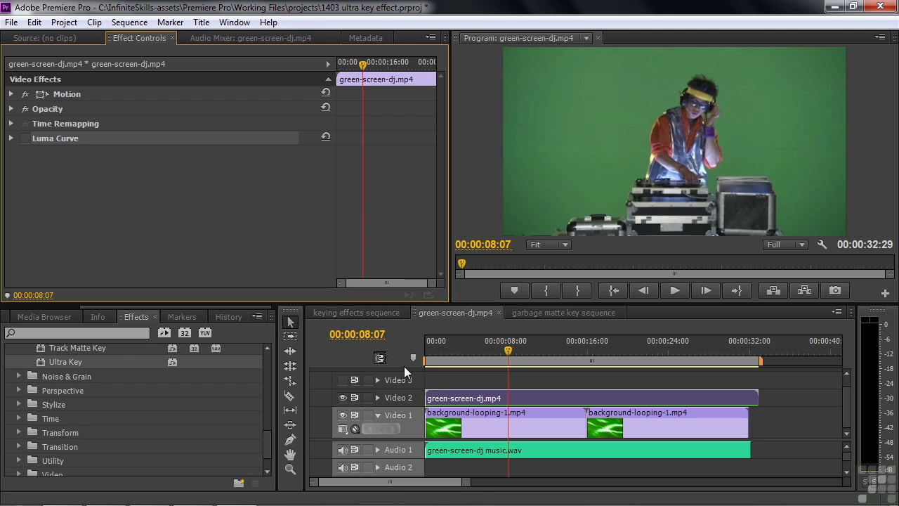
- Apply Ultra Key to the DJ clip and sample the green screen as the key colour
click(47, 361)
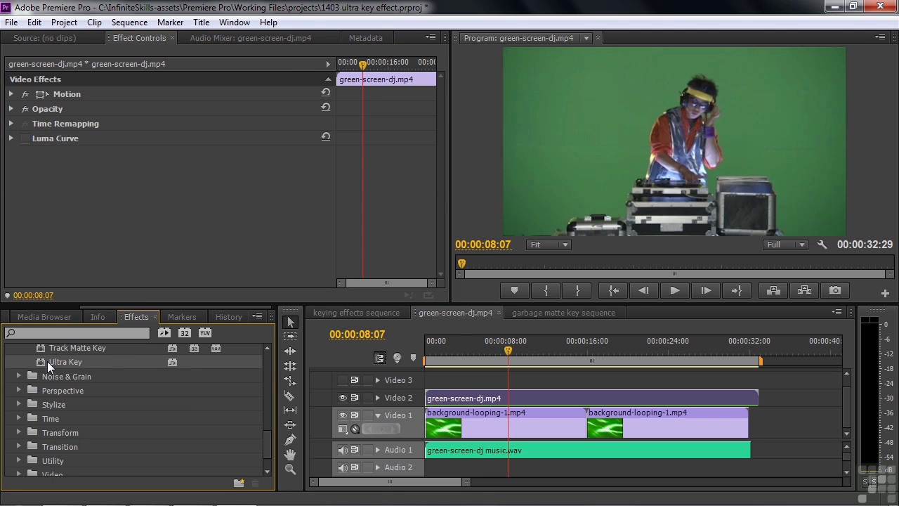
double_click(47, 361)
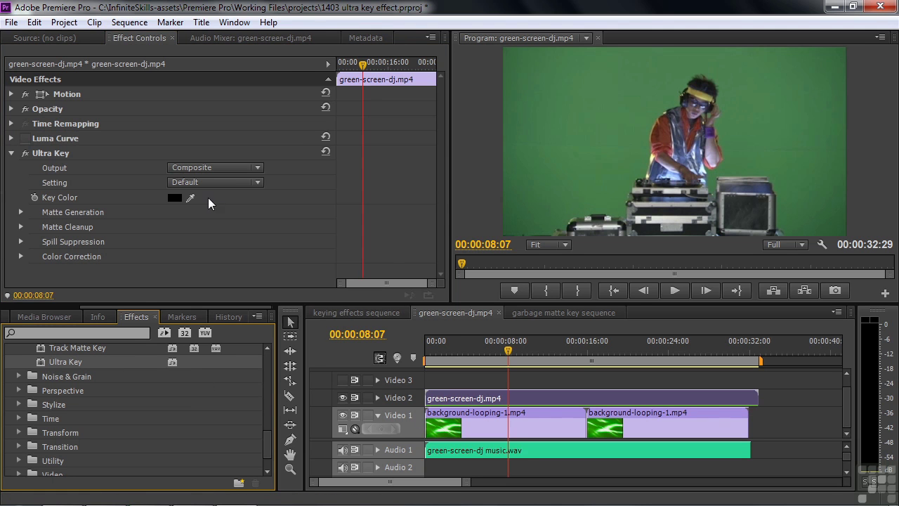
click(190, 197)
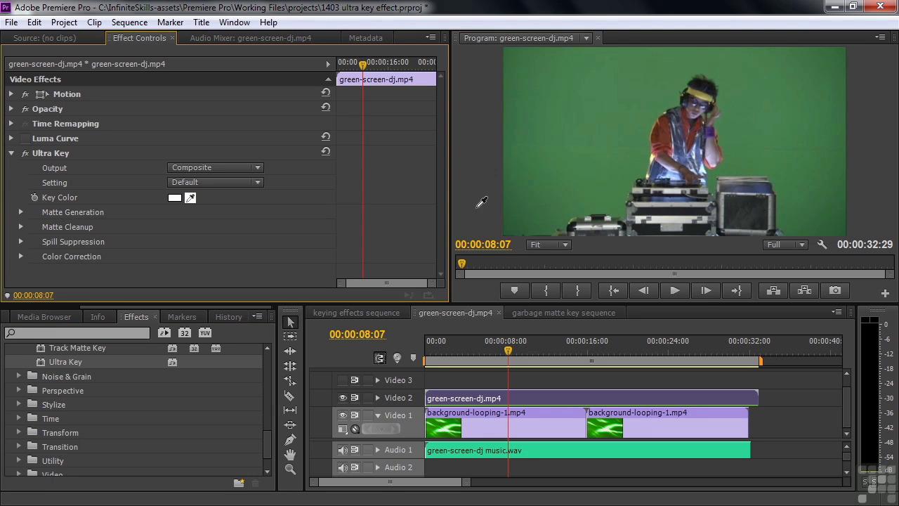
click(824, 222)
click(522, 224)
click(601, 150)
click(535, 207)
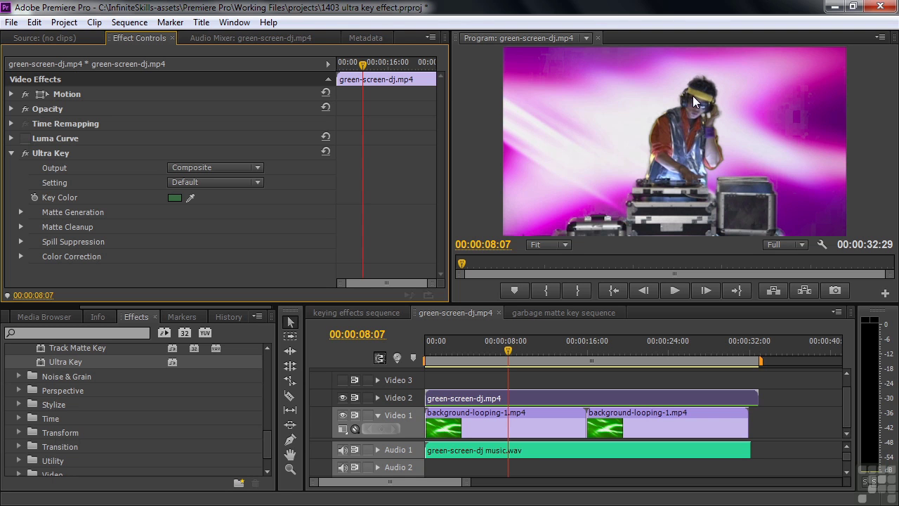
- View the DJ key as an Alpha Channel matte and set Transparency to 39
click(259, 167)
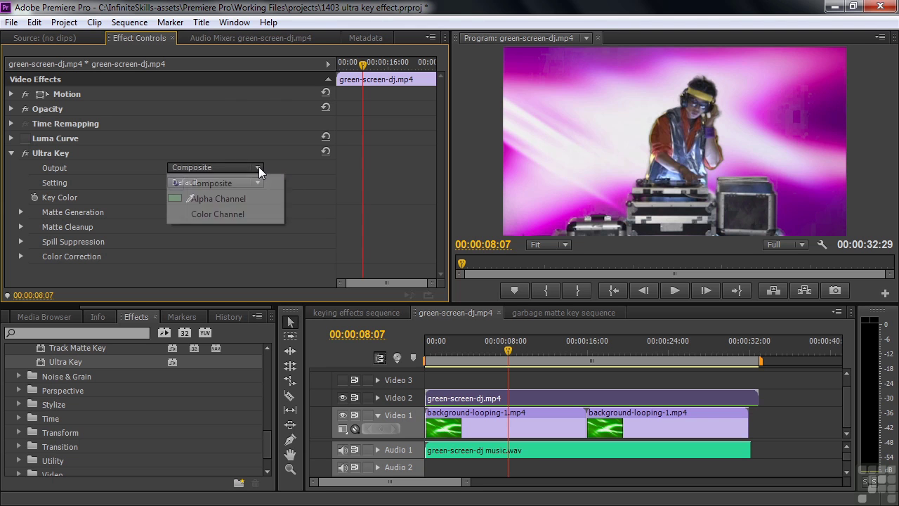
click(231, 201)
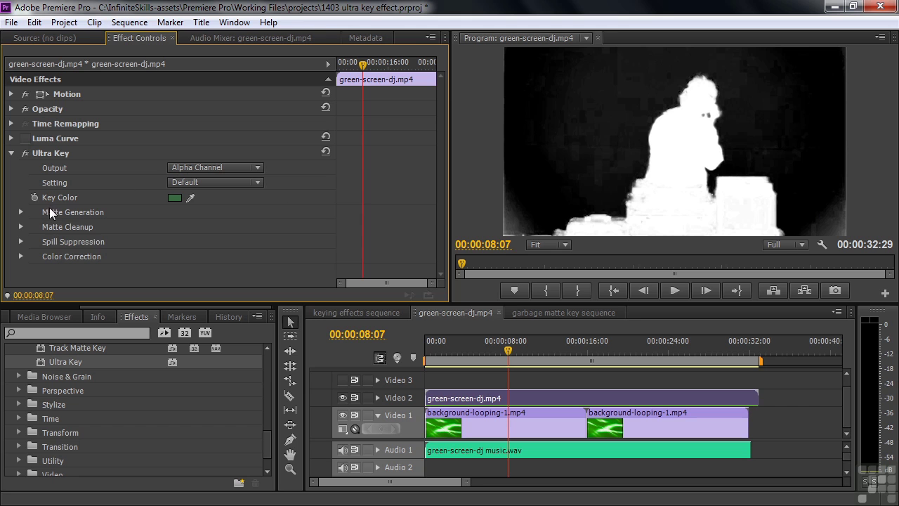
click(22, 211)
drag(441, 184, 438, 236)
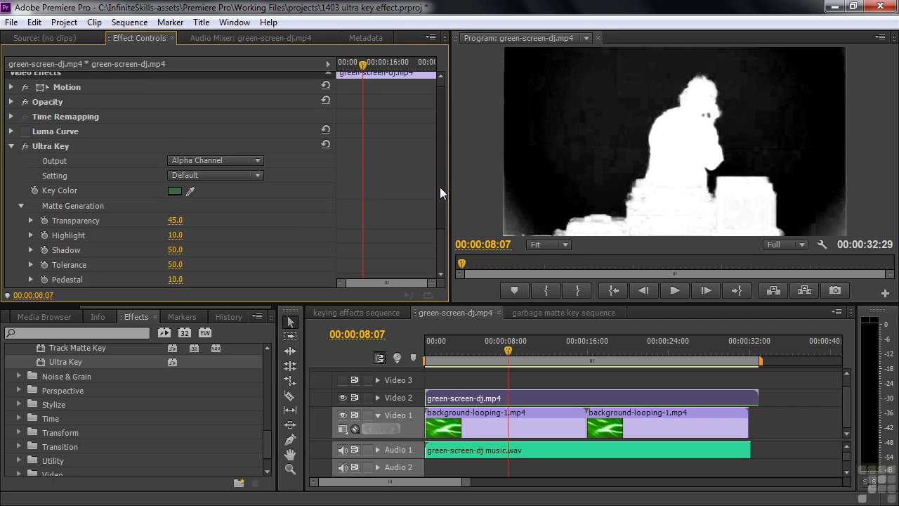
drag(175, 160, 176, 160)
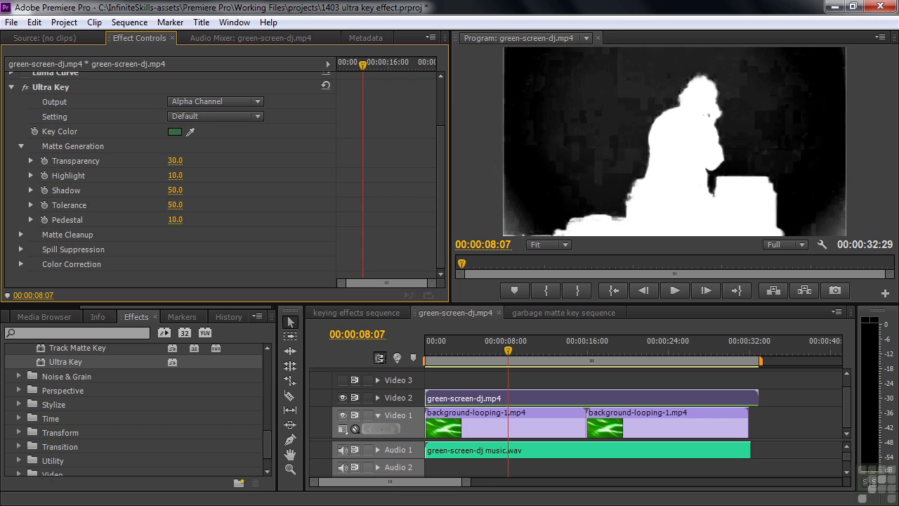
drag(175, 160, 545, 106)
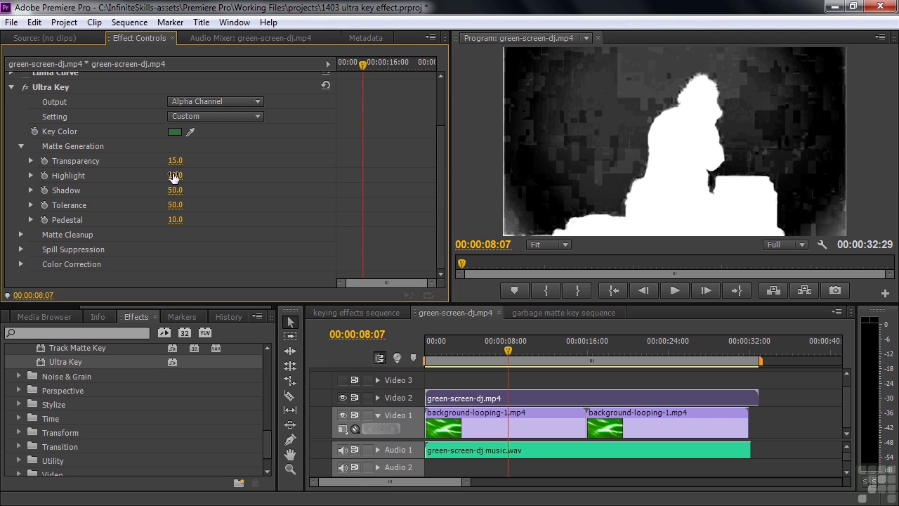
drag(175, 160, 191, 160)
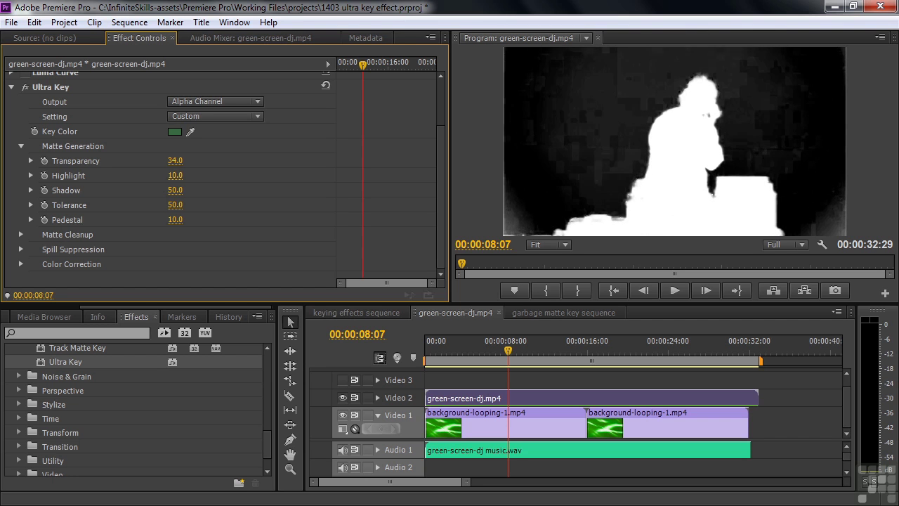
drag(175, 160, 521, 211)
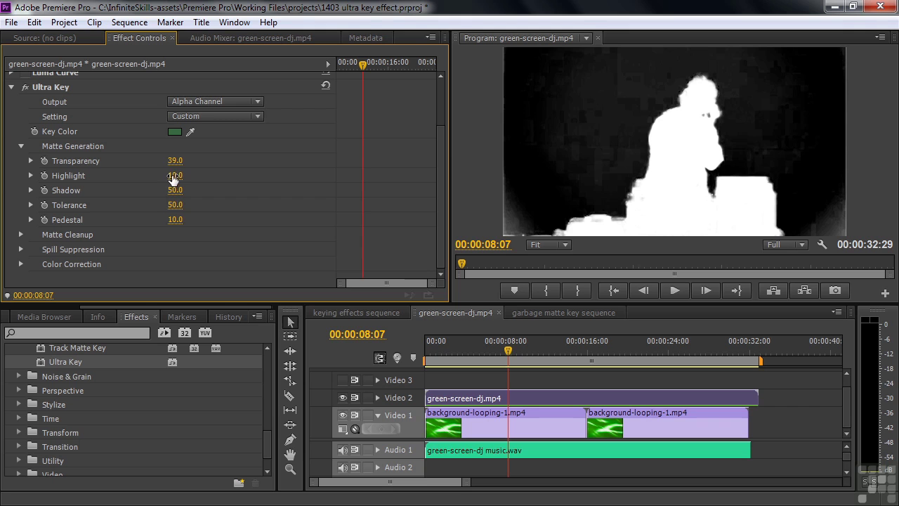
- Set the DJ matte's Highlight 0, Shadow 17, Tolerance 63 and Pedestal 27
drag(173, 176, 166, 176)
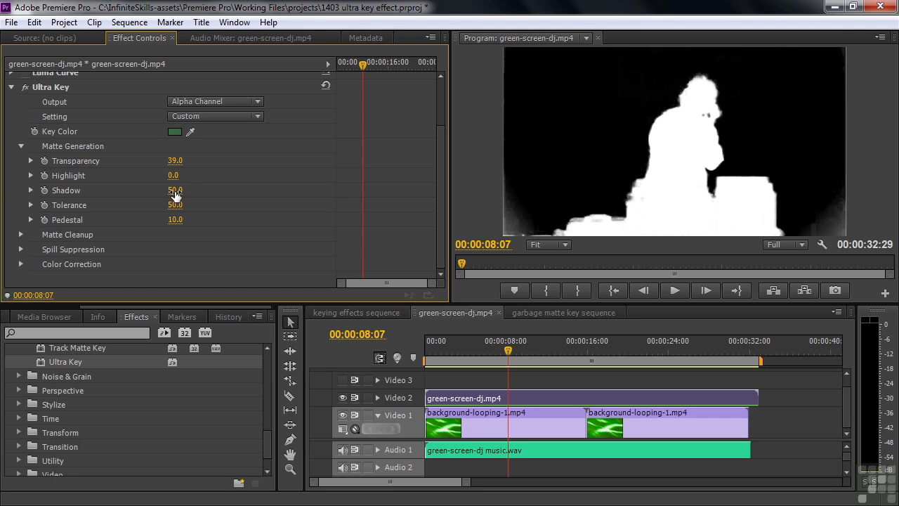
drag(175, 190, 169, 191)
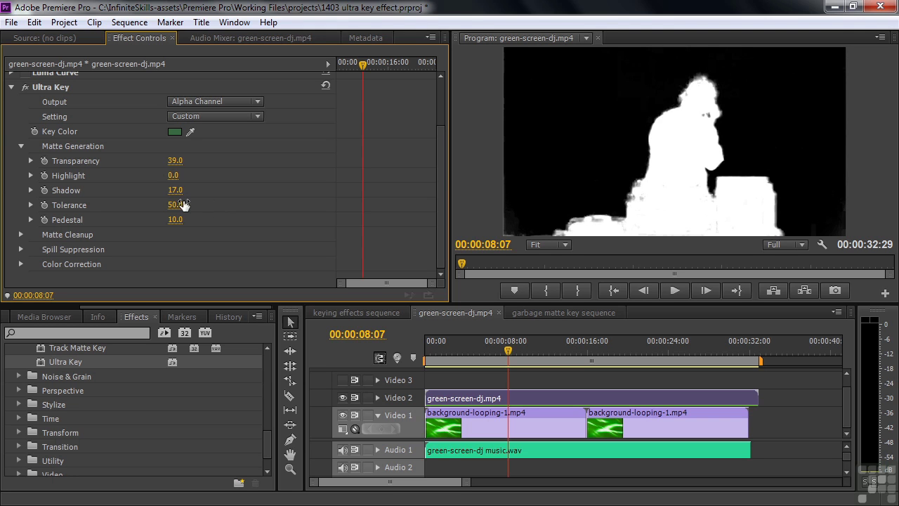
mouse_move(175, 204)
mouse_down()
mouse_move(167, 204)
mouse_move(203, 204)
mouse_up()
mouse_move(174, 219)
mouse_down()
mouse_move(195, 219)
mouse_move(187, 220)
mouse_up()
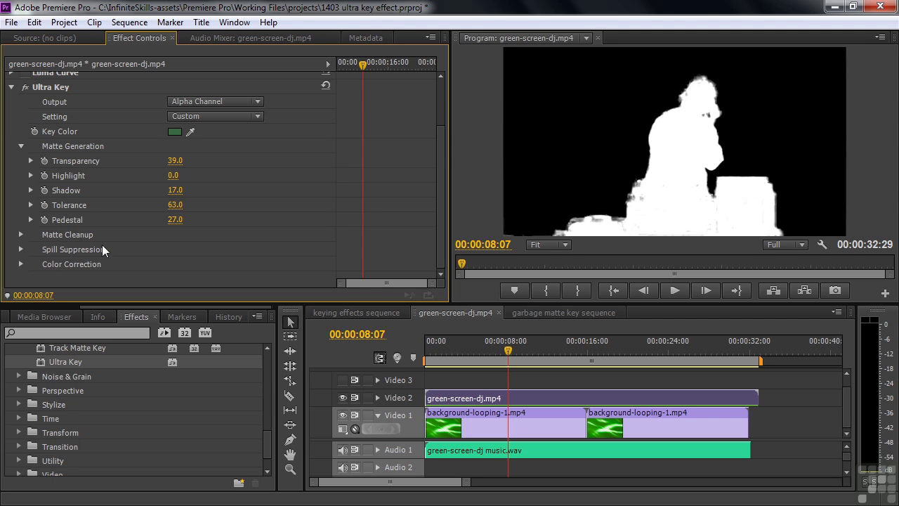
click(259, 103)
- Return to Composite output and set Matte Cleanup Choke 4, Soften 5, Contrast 58, Mid Point 0
click(235, 118)
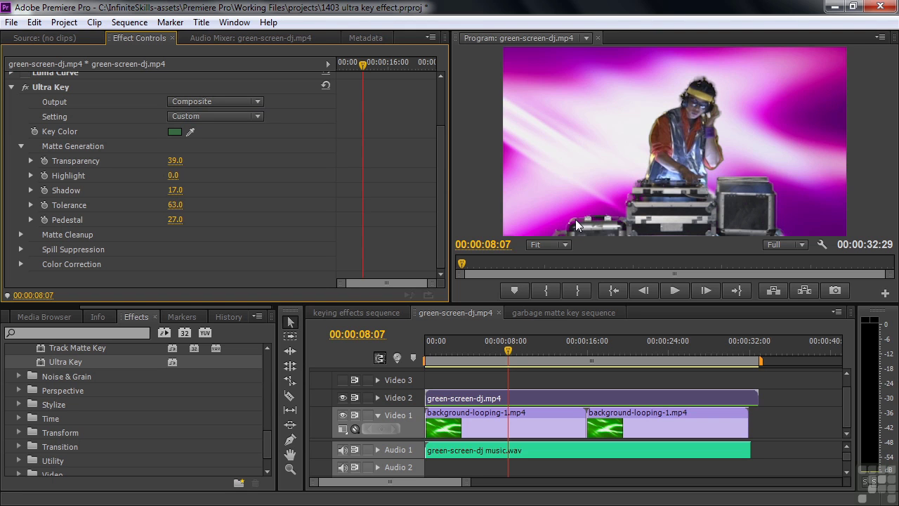
click(20, 235)
scroll(422, 204, down, 2)
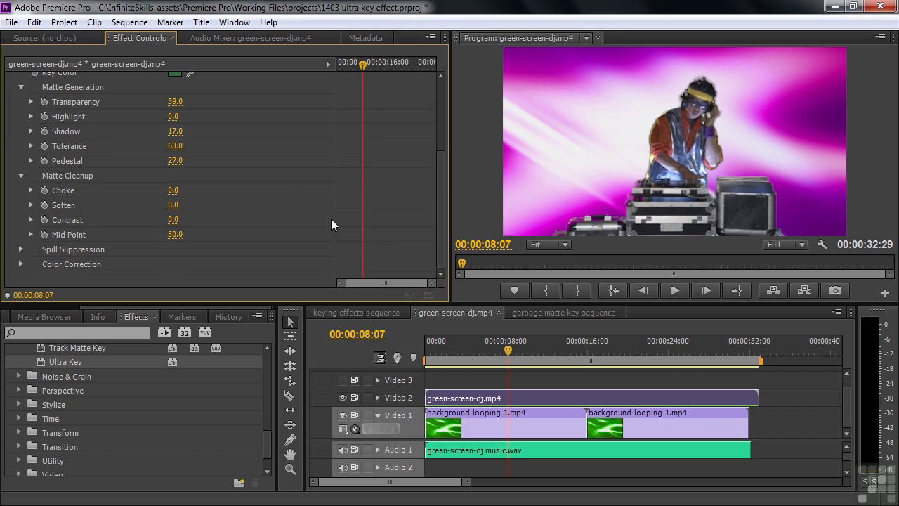
mouse_move(172, 189)
mouse_down()
mouse_move(218, 190)
mouse_move(133, 190)
mouse_up()
mouse_move(172, 205)
mouse_down()
mouse_move(184, 204)
mouse_move(169, 204)
mouse_up()
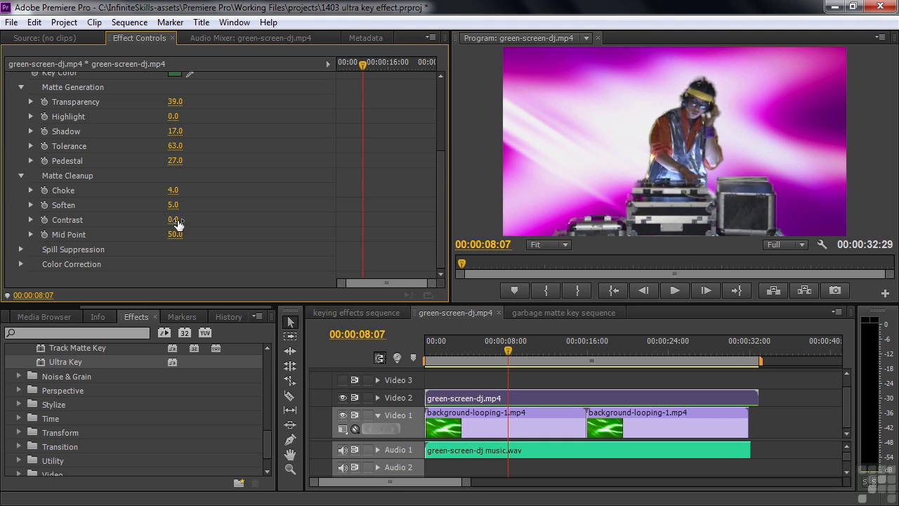
mouse_move(173, 219)
mouse_down()
mouse_move(214, 219)
mouse_move(140, 234)
mouse_move(161, 234)
mouse_up()
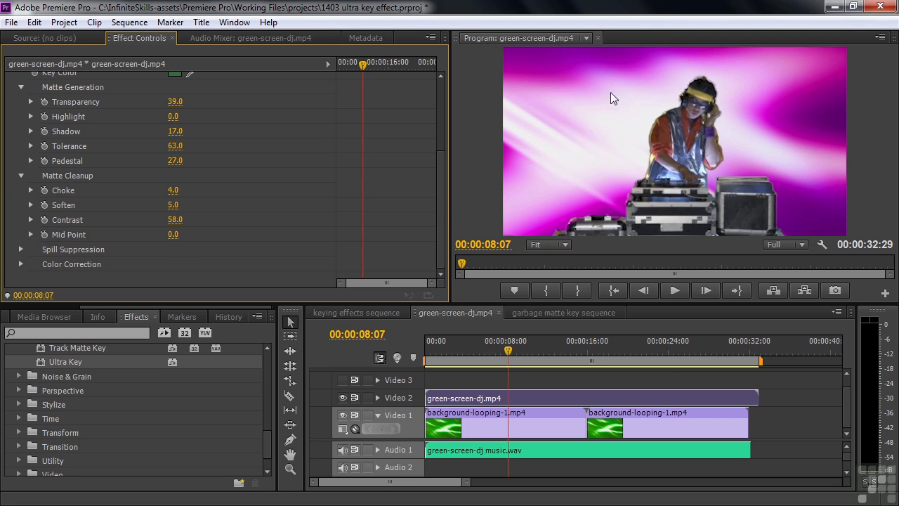
click(22, 248)
- Lower the DJ key's Spill Suppression to Desaturate 17, Range 33, Spill 21, Luma 51
drag(438, 184, 436, 247)
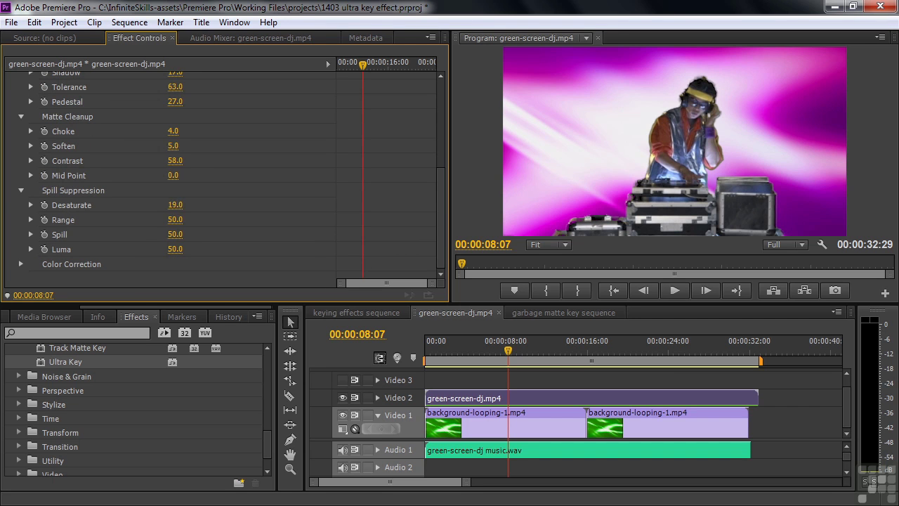
mouse_move(173, 205)
mouse_down()
mouse_move(162, 205)
mouse_move(188, 205)
mouse_move(167, 219)
mouse_move(220, 219)
mouse_move(173, 219)
mouse_move(170, 234)
mouse_up()
drag(175, 248, 167, 249)
drag(442, 235, 442, 144)
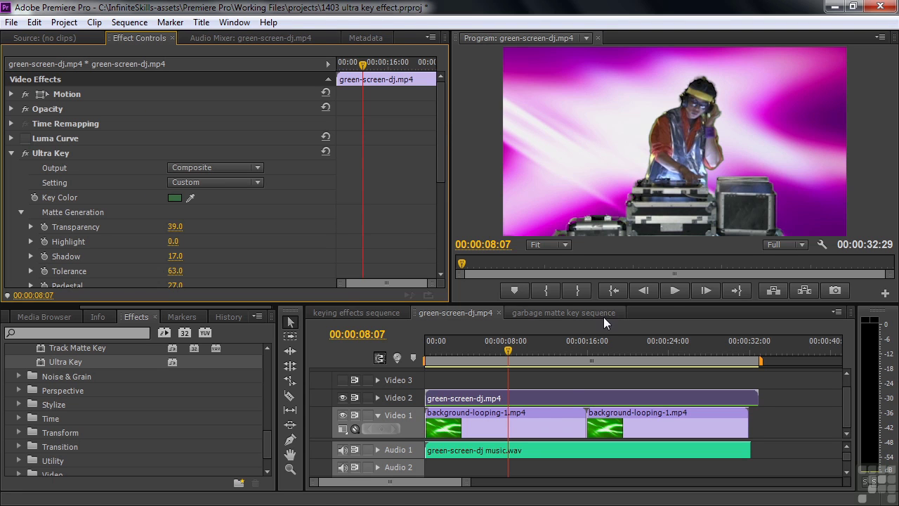
- Preview the DJ composite and raise the matte Choke to 73
key(space)
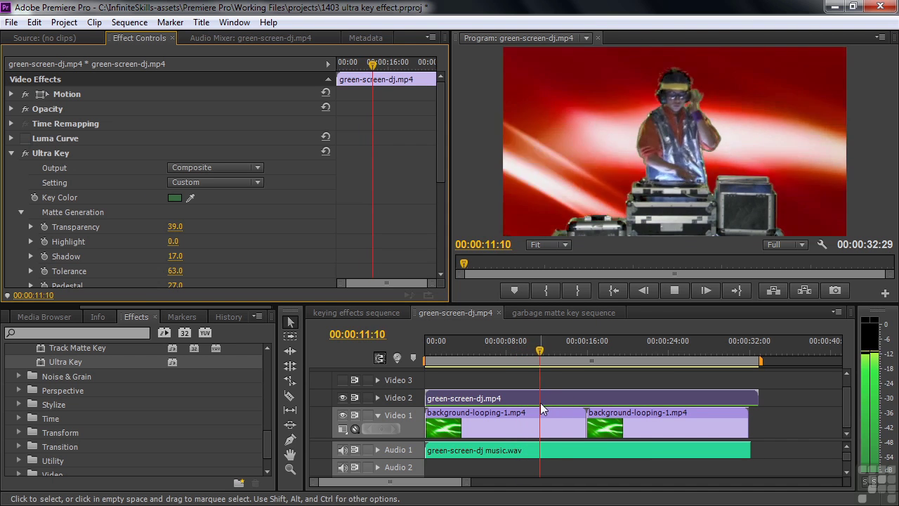
key(space)
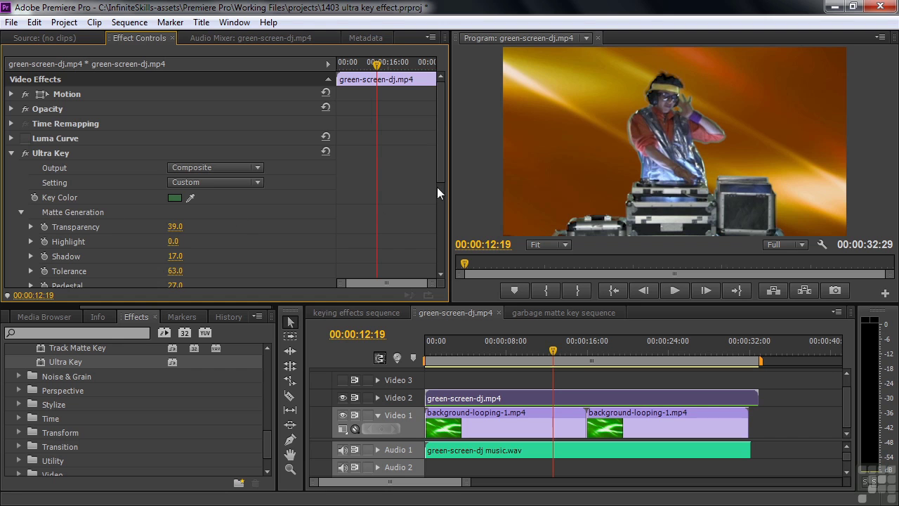
scroll(439, 190, down, 5)
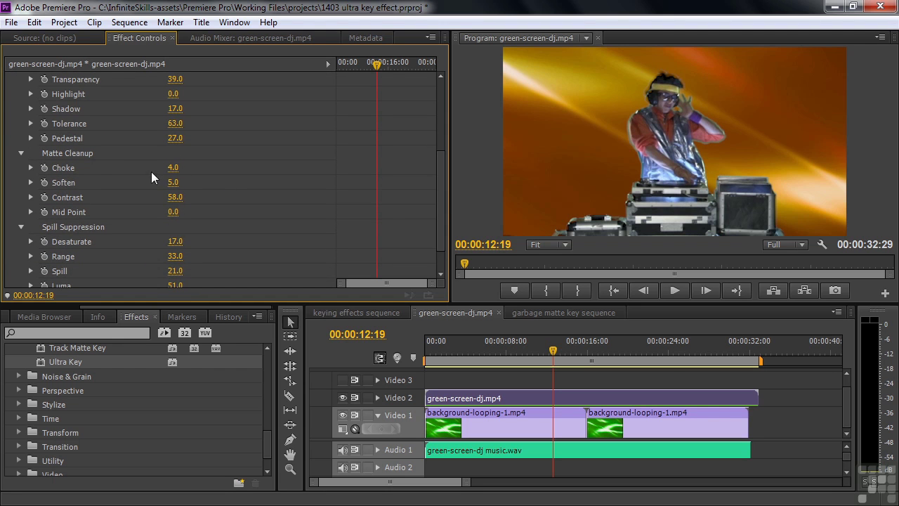
drag(172, 167, 214, 167)
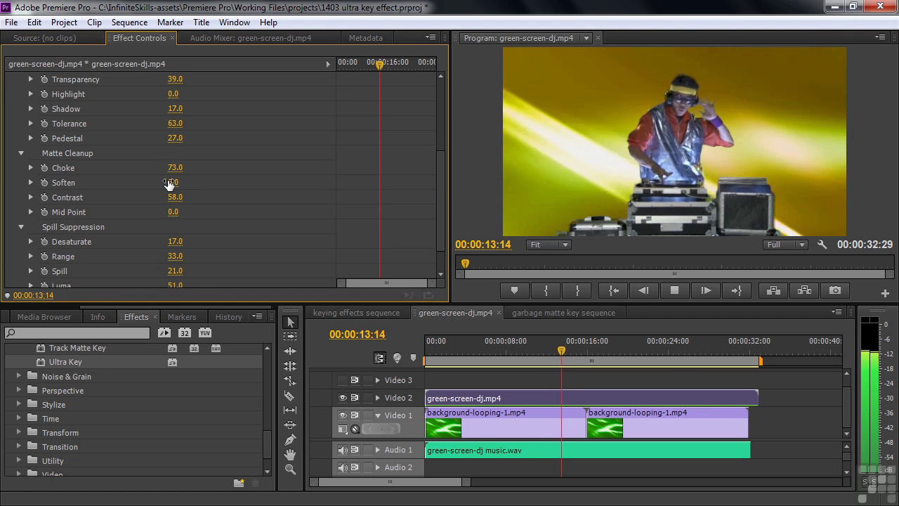
key(space)
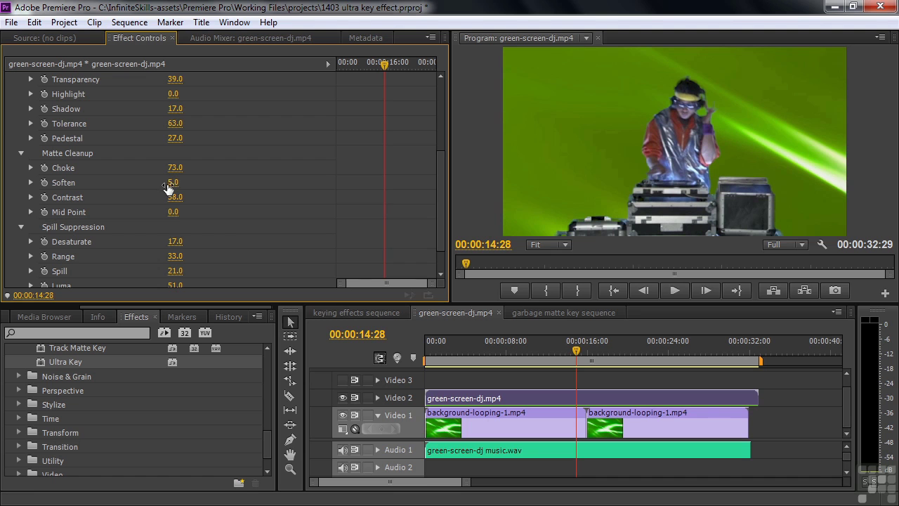
click(559, 313)
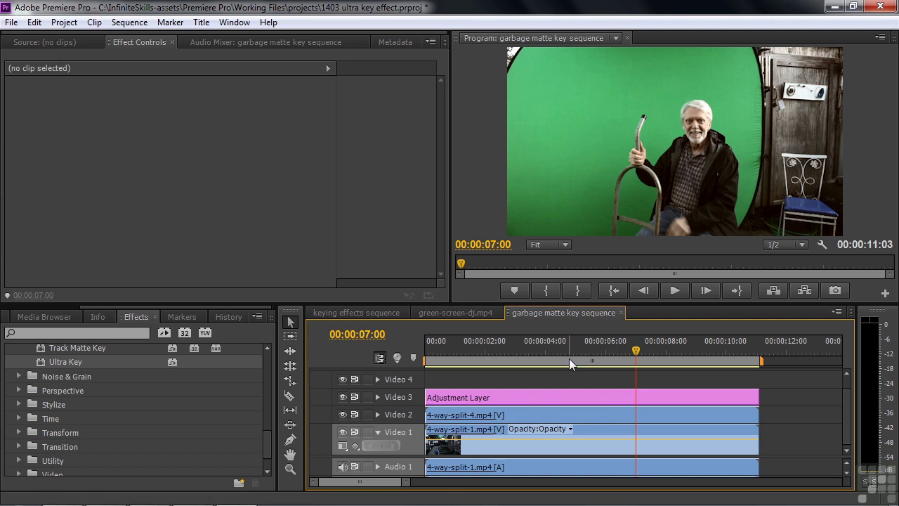
- Apply Ultra Key to 4-way-split-4.mp4 on Video 2 and sample the green screen behind the man
click(556, 413)
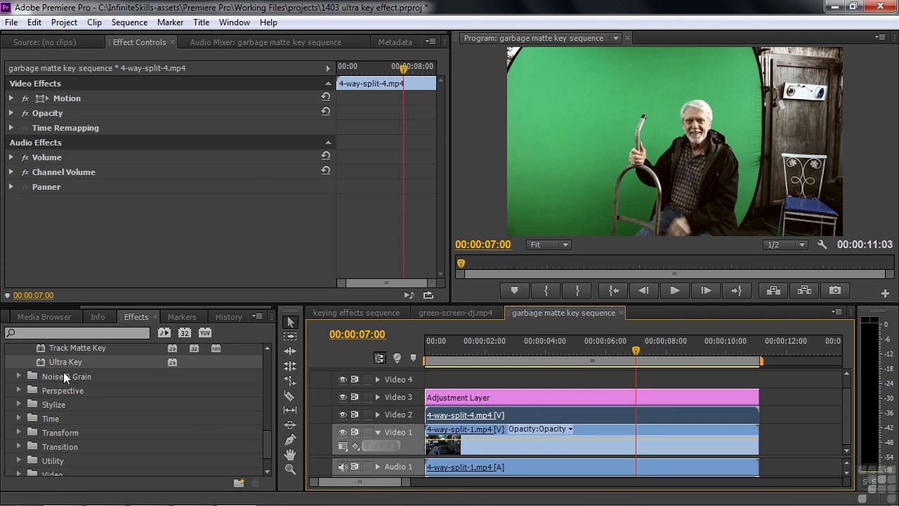
double_click(41, 363)
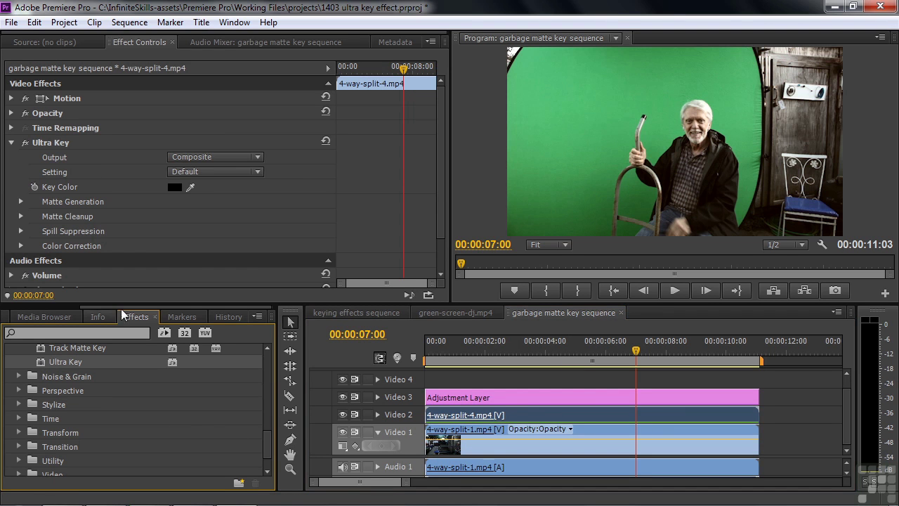
mouse_move(191, 184)
mouse_down()
mouse_move(644, 199)
mouse_move(635, 196)
mouse_up()
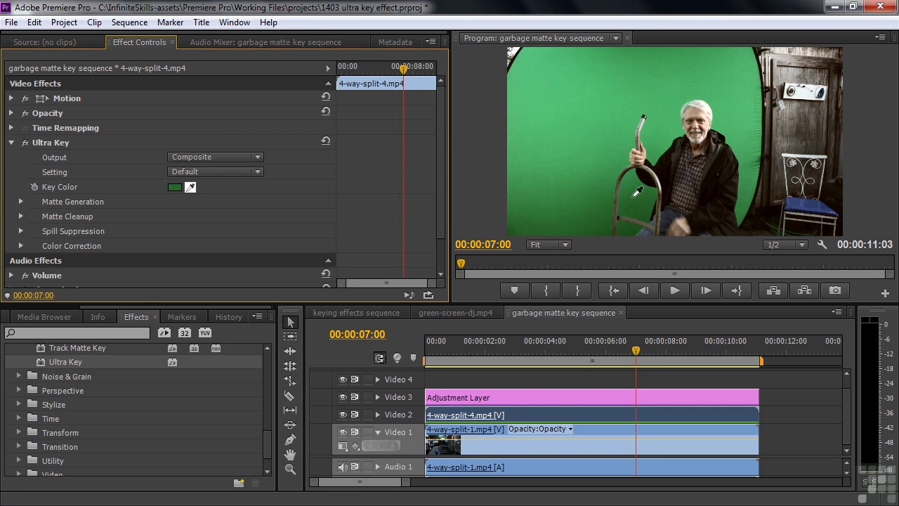
click(634, 197)
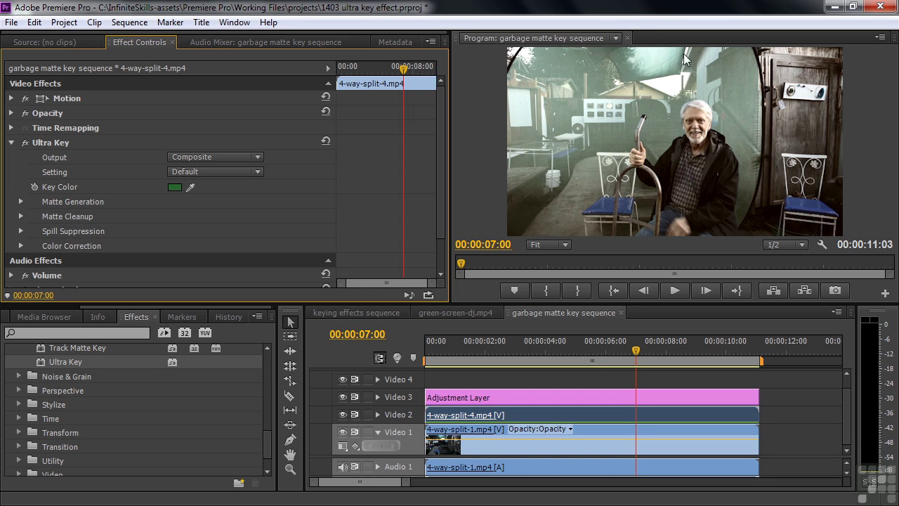
- View the man's key as an Alpha Channel matte and set Transparency to 49
click(258, 157)
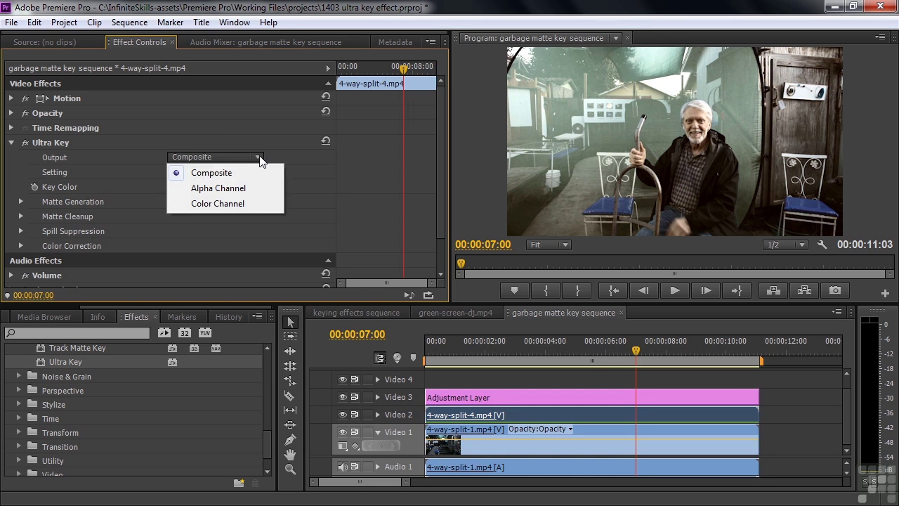
click(243, 188)
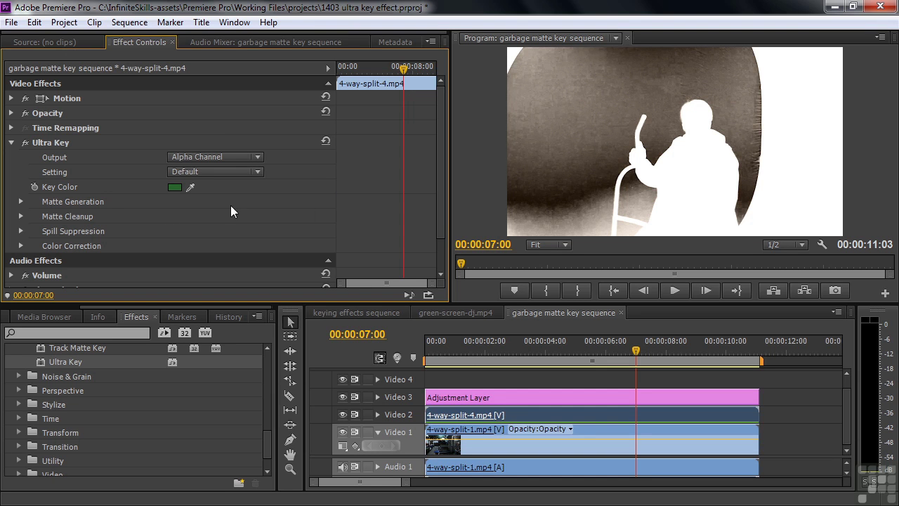
click(23, 201)
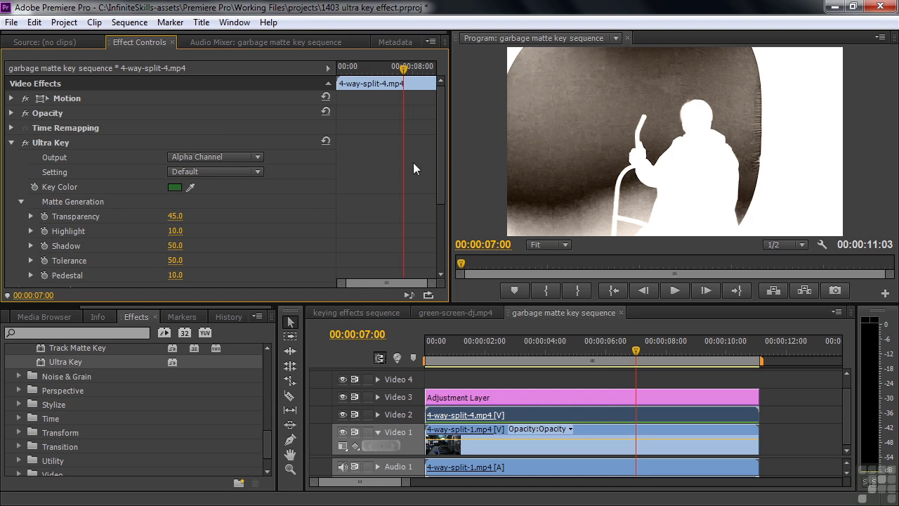
drag(438, 148, 446, 199)
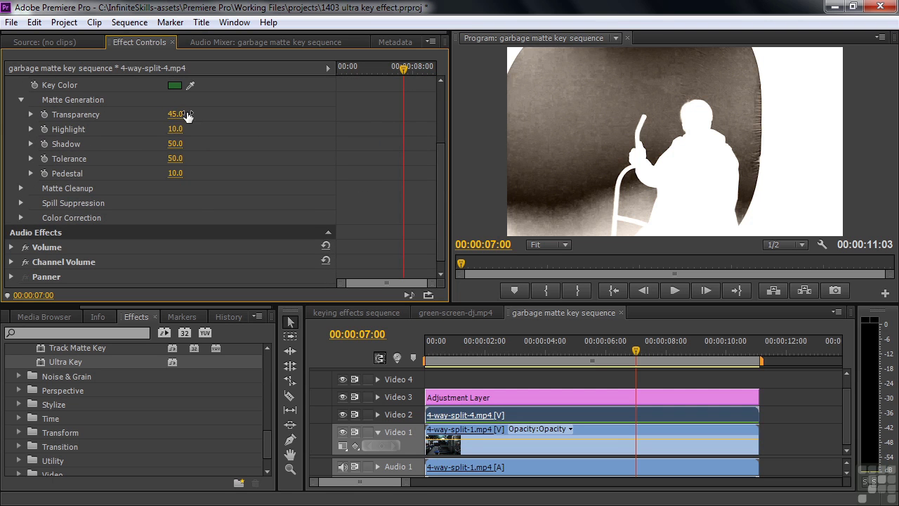
mouse_move(188, 116)
mouse_down()
mouse_move(206, 116)
mouse_move(165, 114)
mouse_up()
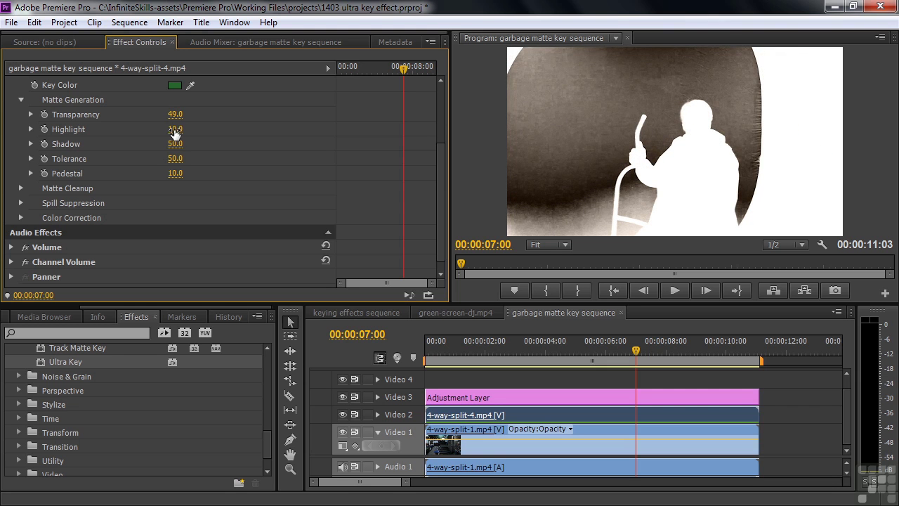
- Set the matte's Highlight 0, Shadow 36, Tolerance 100 and Pedestal 75
mouse_move(174, 129)
mouse_down()
mouse_move(185, 130)
mouse_move(157, 129)
mouse_up()
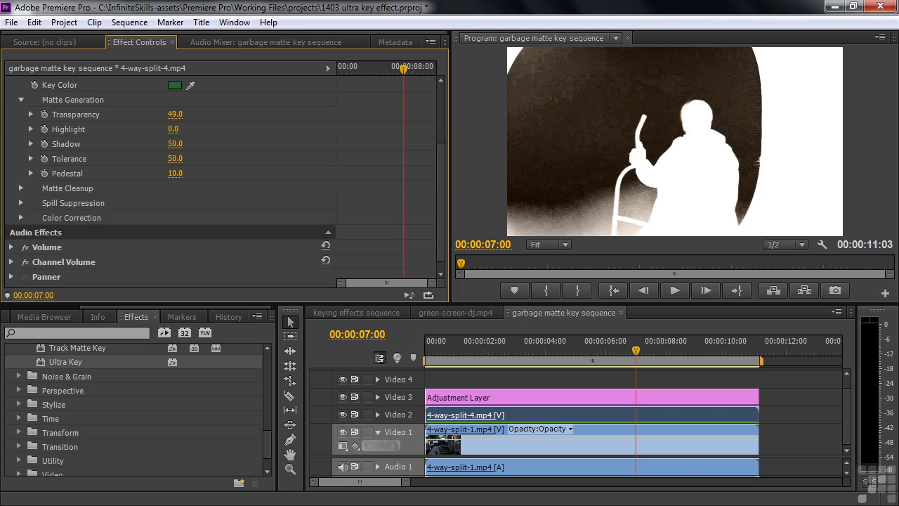
mouse_move(176, 144)
mouse_down()
mouse_move(153, 144)
mouse_move(169, 144)
mouse_up()
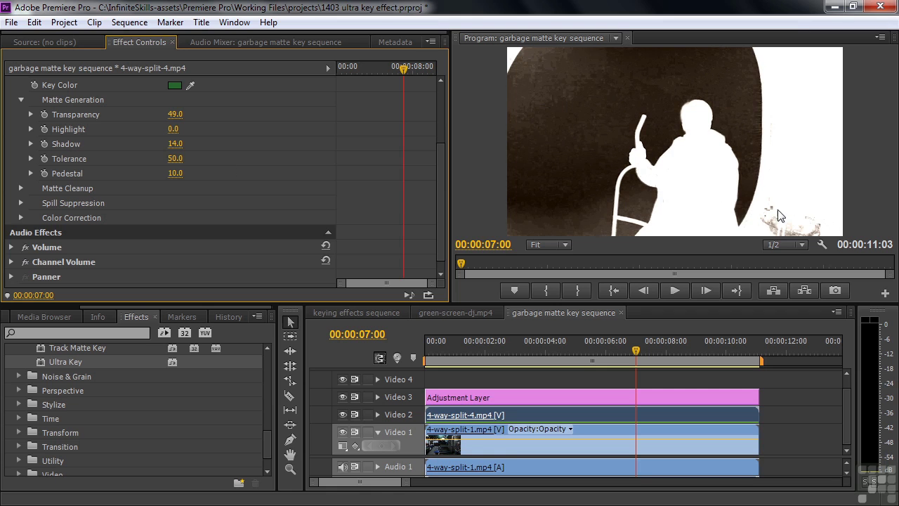
drag(174, 144, 188, 144)
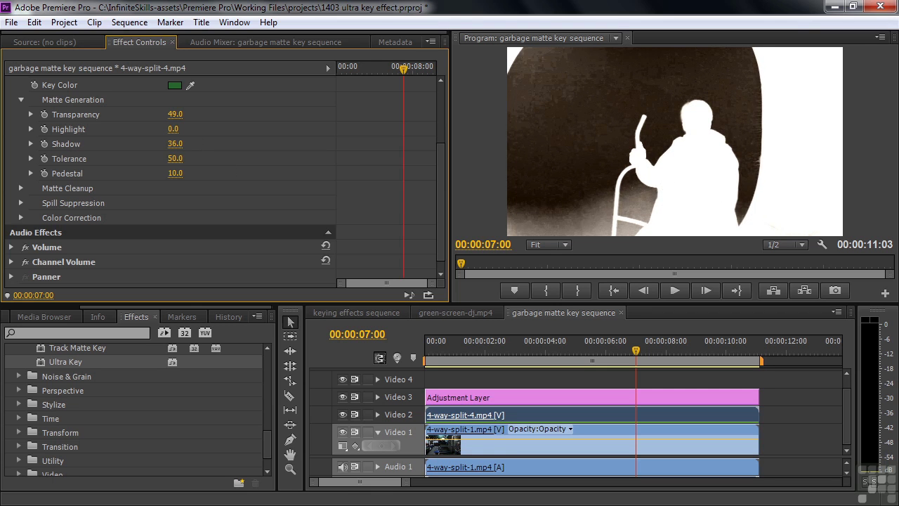
drag(172, 161, 207, 160)
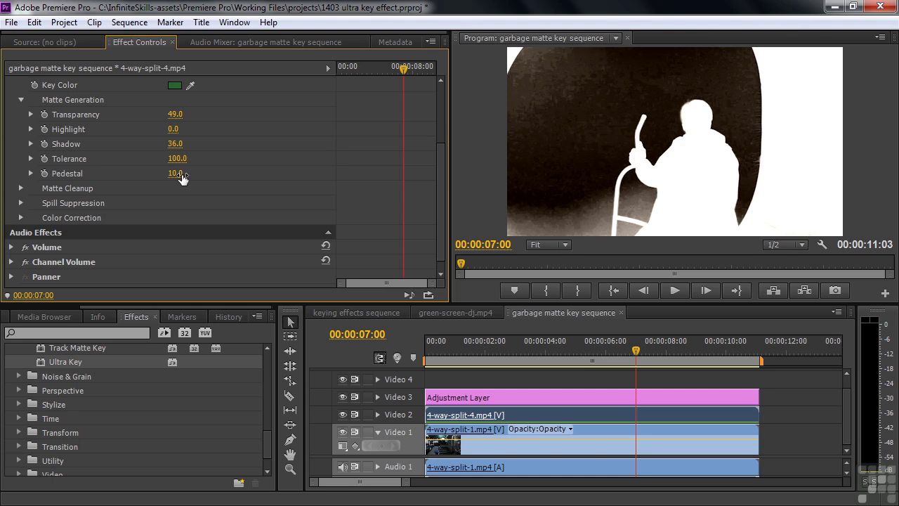
drag(181, 179, 224, 172)
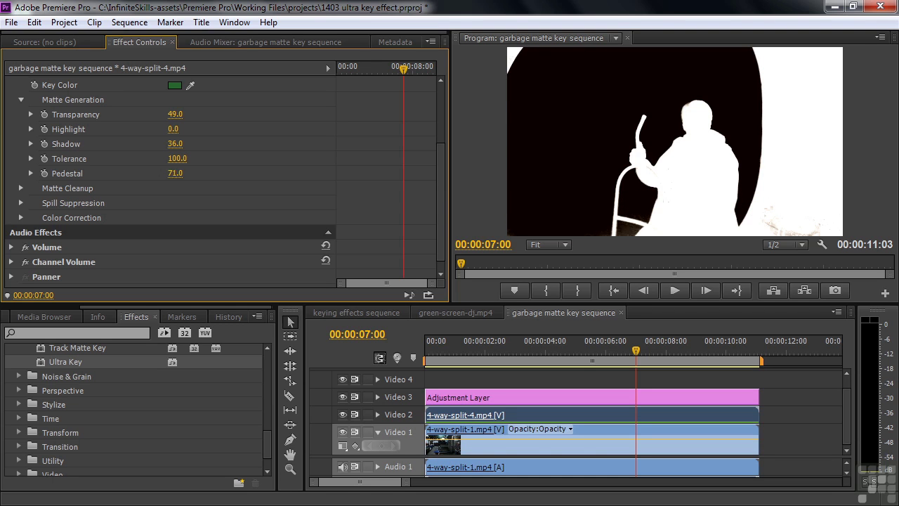
drag(224, 173, 223, 172)
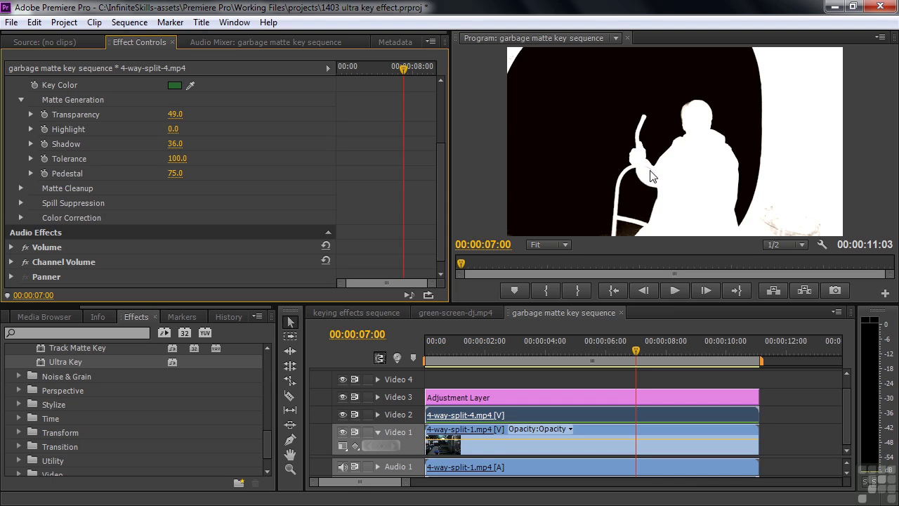
- Return to Composite, set Matte Cleanup Contrast 100 and Mid Point 0, then disable Ultra Key
click(20, 99)
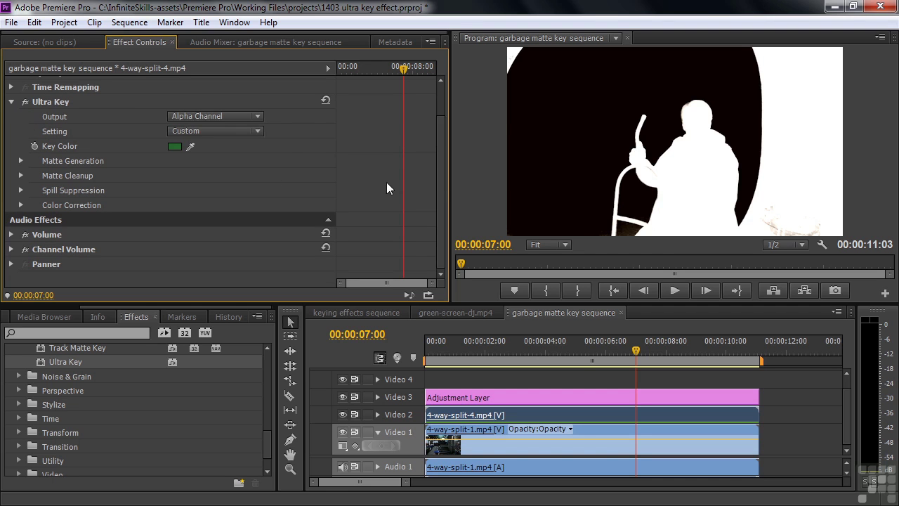
click(260, 116)
click(233, 132)
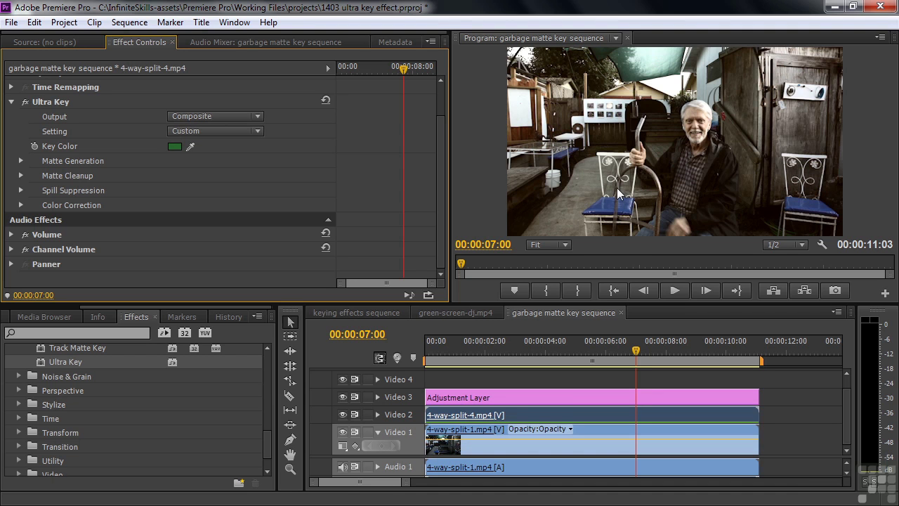
click(21, 176)
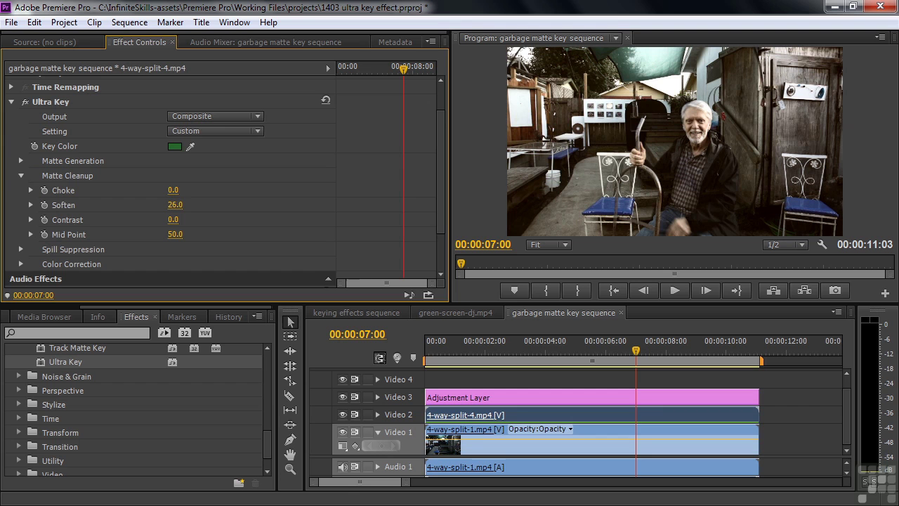
drag(173, 219, 224, 219)
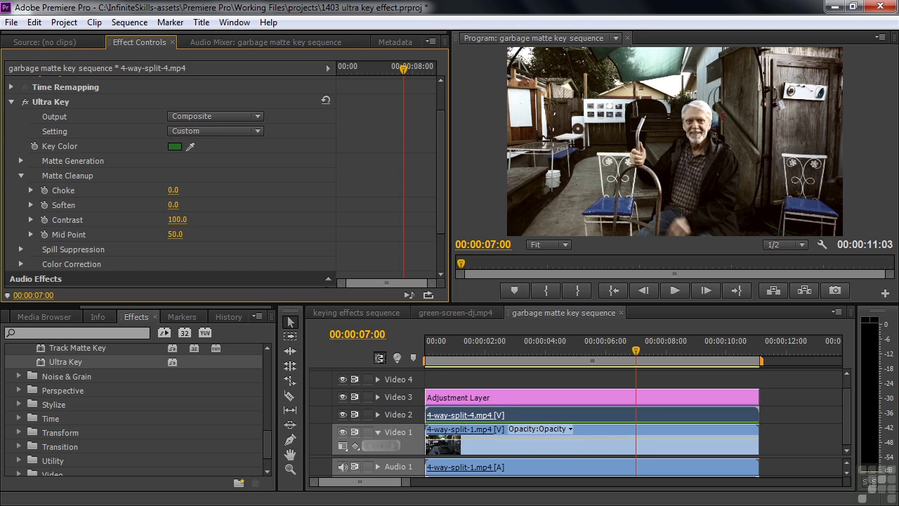
drag(173, 235, 138, 234)
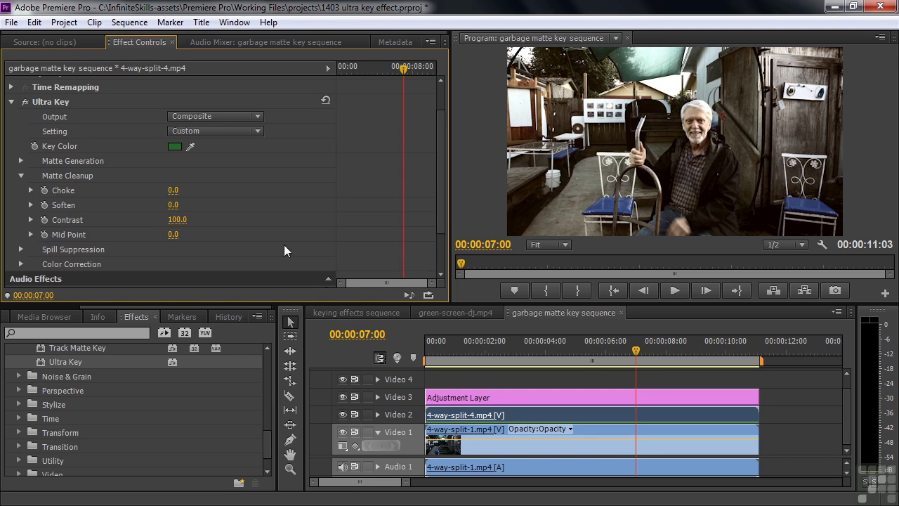
click(26, 102)
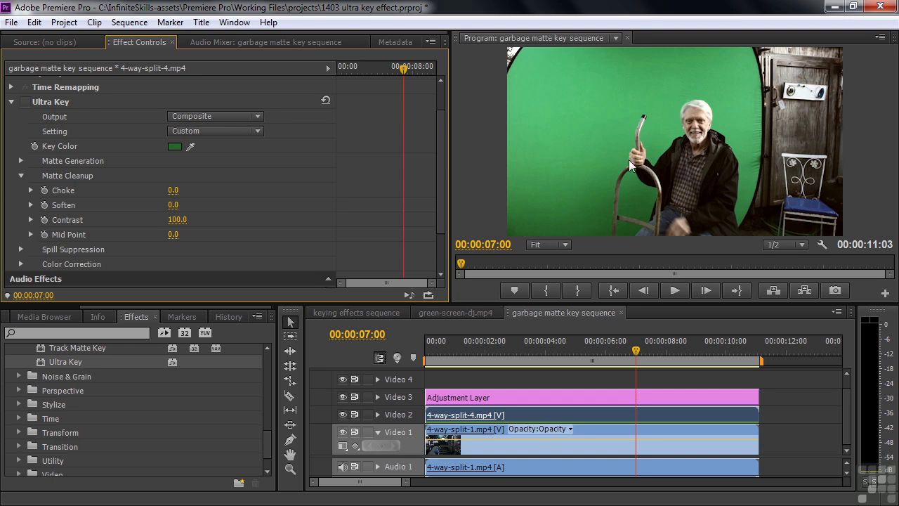